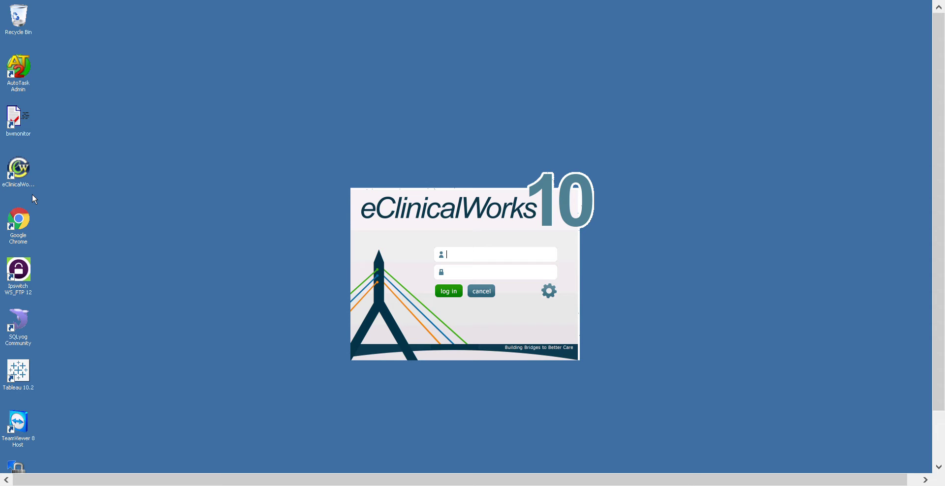
- Enter the username and password and submit the eClinicalWorks 10 login
type("ama**")
left_click(450, 295)
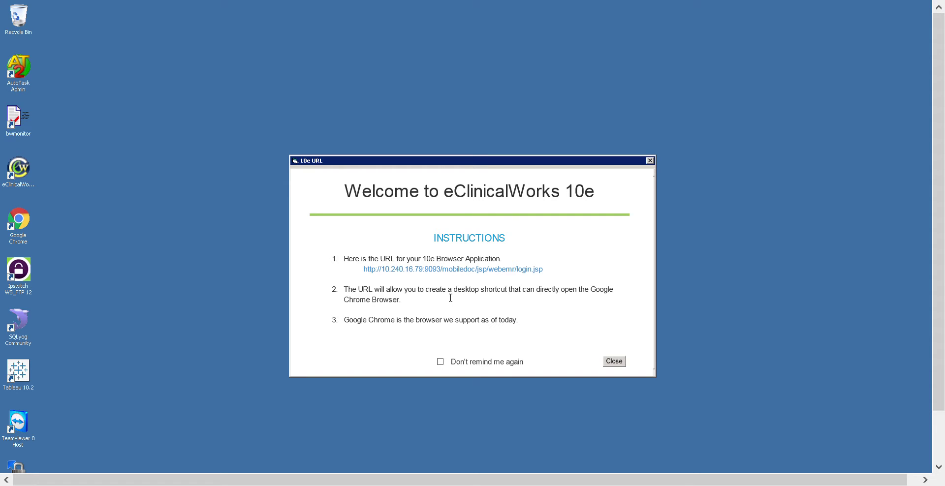
- Dismiss the 10e browser address notice and acknowledge the CPT copyright notice
left_click(614, 362)
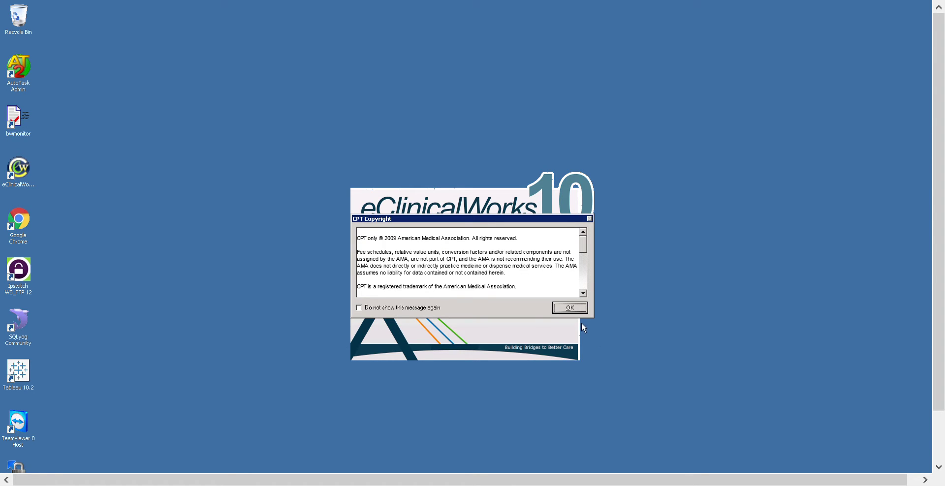
left_click(578, 310)
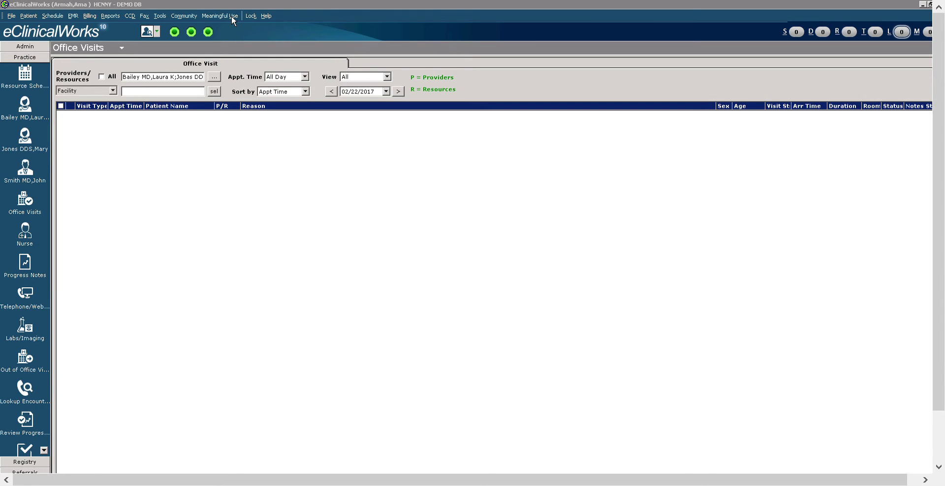
- Activate the main window showing Office Visits for 02/22/2017
left_click(288, 21)
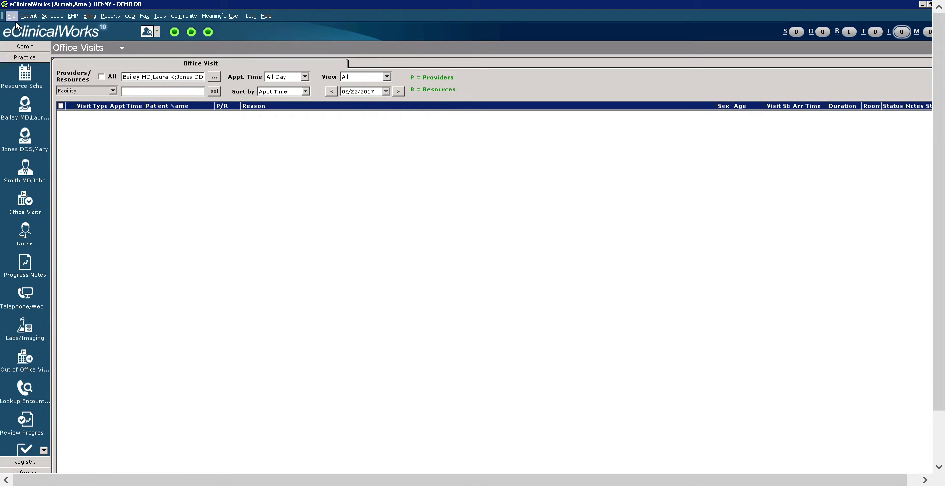
- Check the Lock menu options, then reveal the File > Settings submenu
left_click(257, 21)
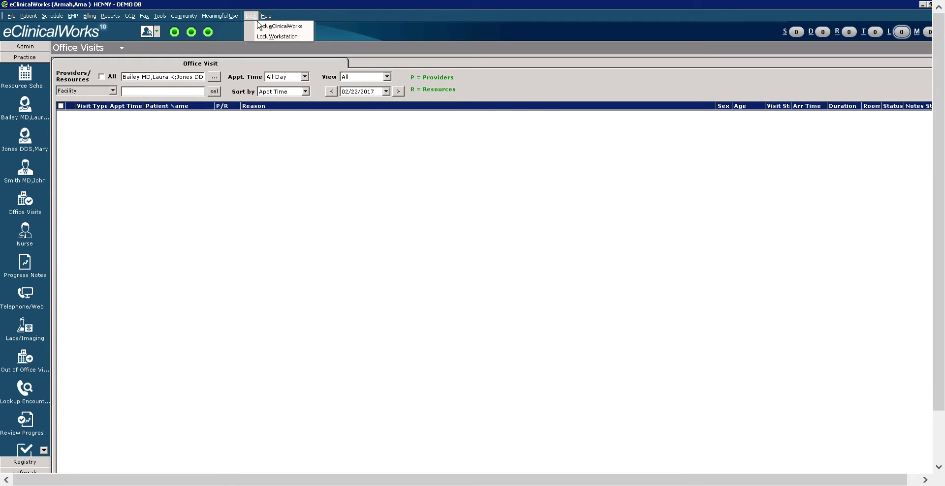
left_click(189, 30)
left_click(15, 17)
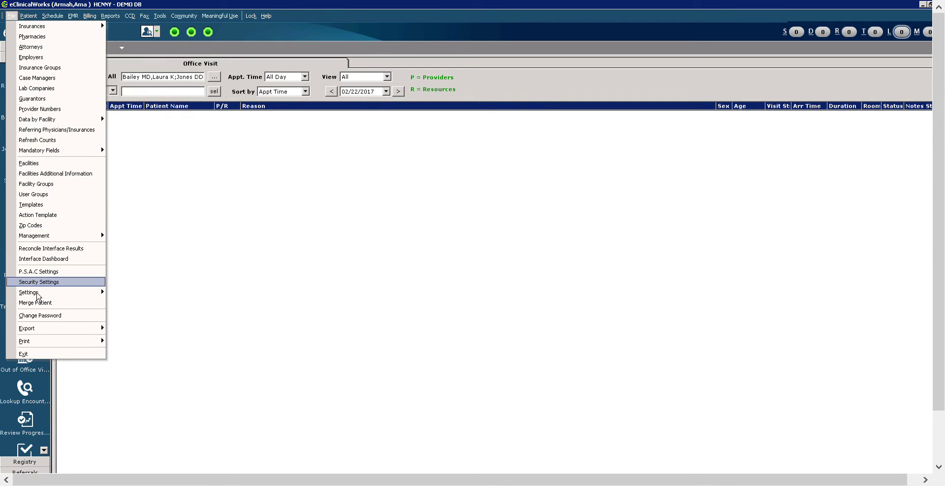
mouse_move(38, 297)
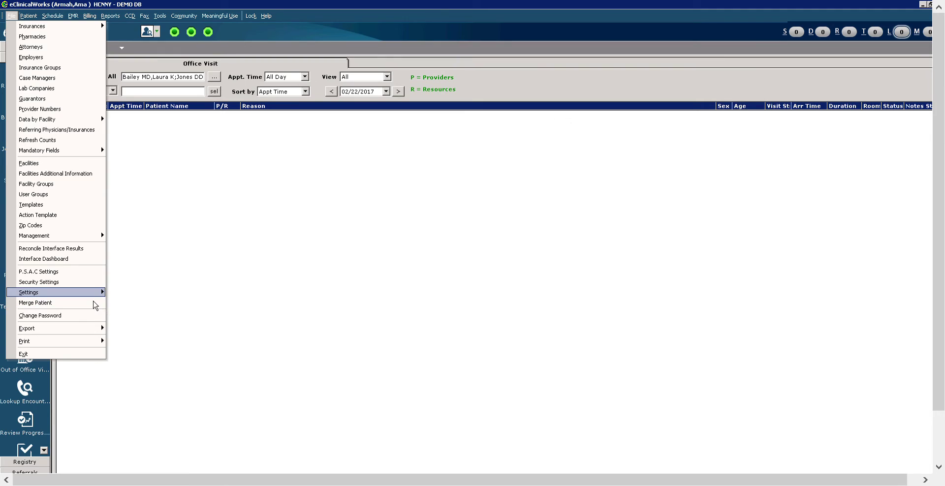
mouse_move(97, 295)
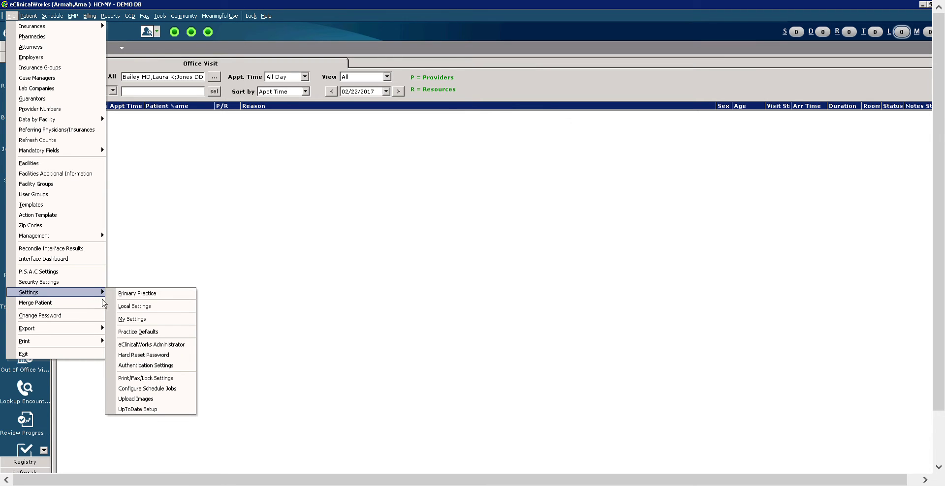
- In My Settings, move the LCSW behavioral health provider into My Providers
left_click(146, 325)
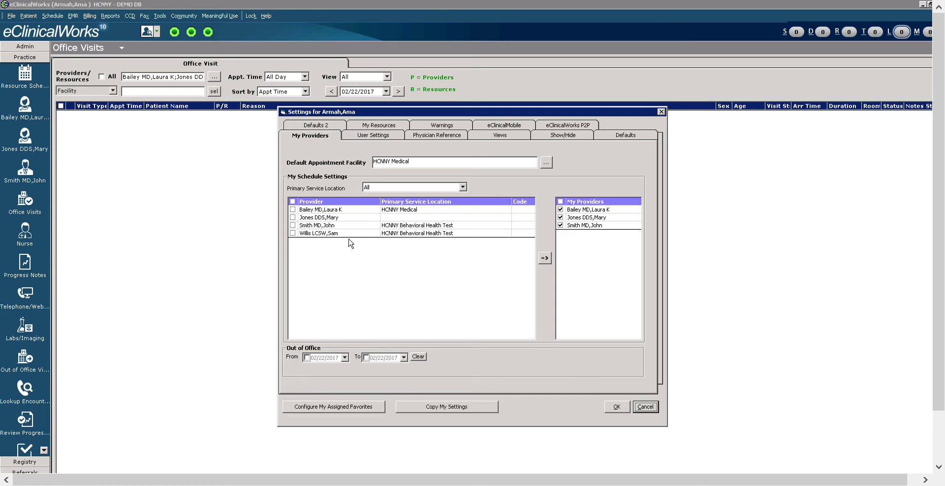
left_click(299, 236)
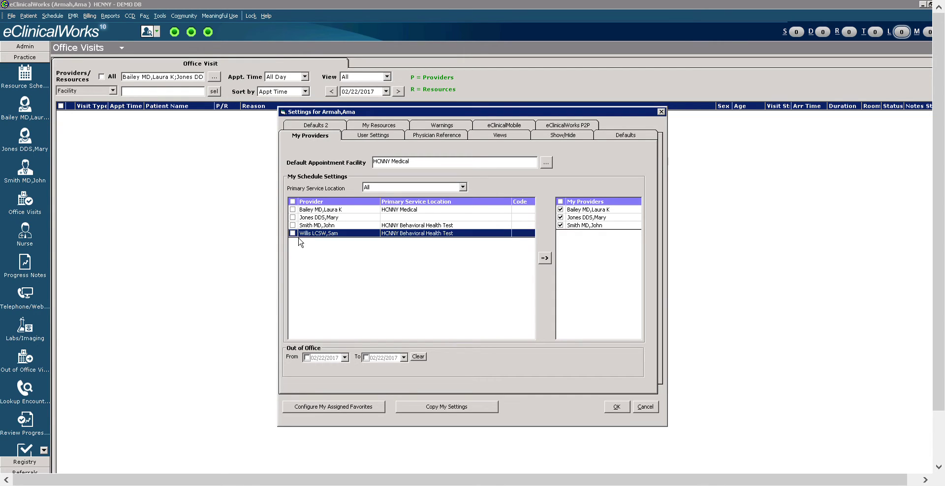
left_click(547, 260)
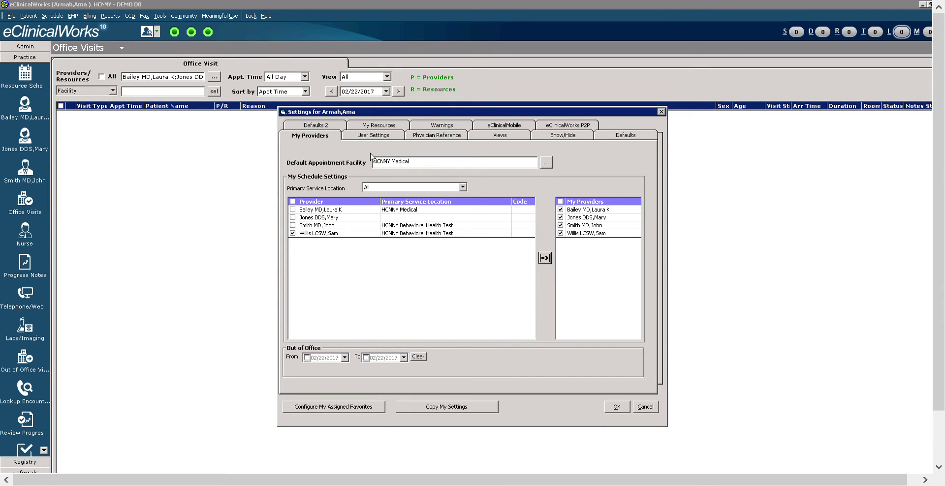
left_click(381, 141)
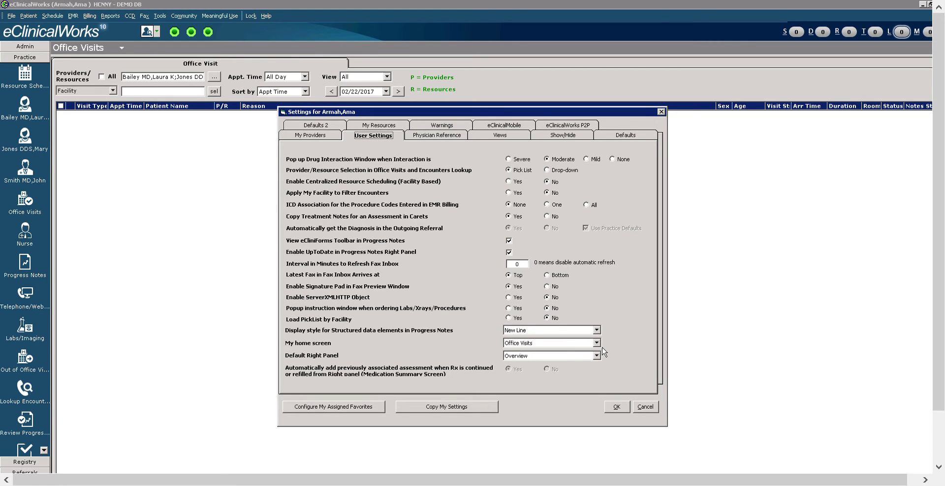
- Keep Office Visits as the home screen, save settings, and acknowledge the re-login notice
left_click(599, 346)
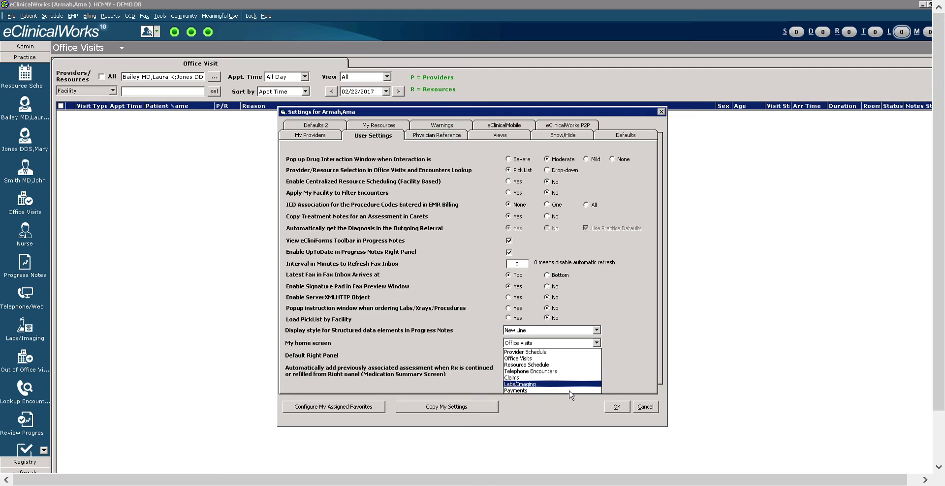
left_click(563, 364)
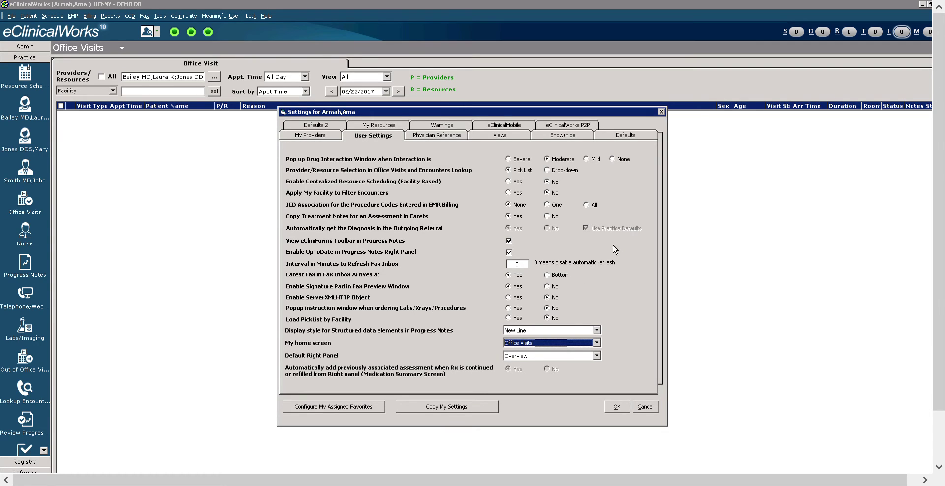
left_click(618, 407)
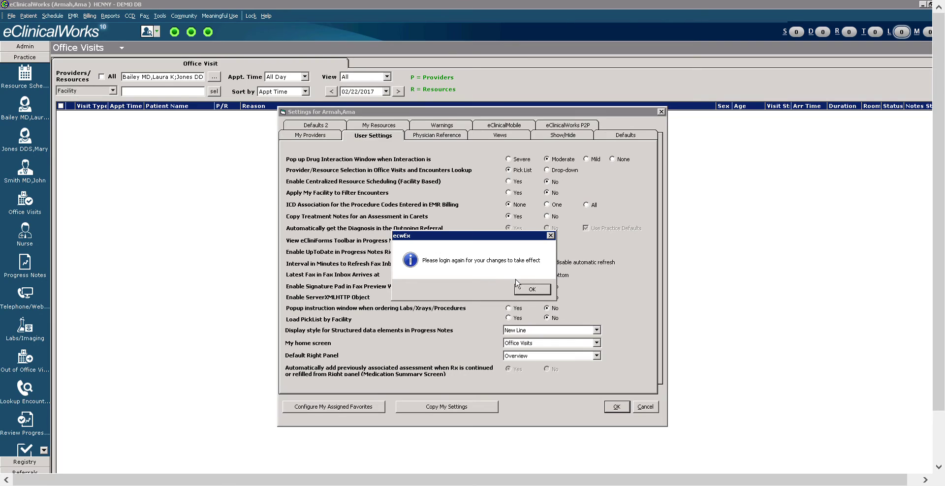
left_click(534, 291)
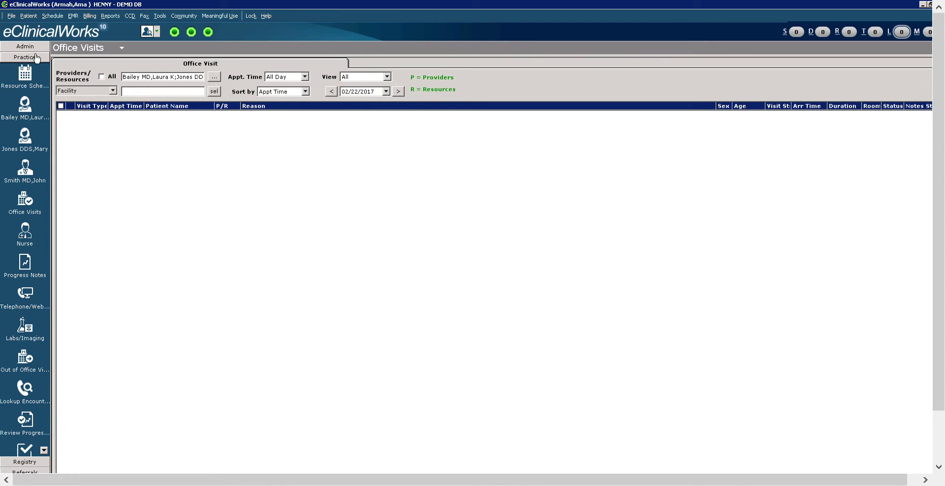
- Browse the Patient, Schedule, EMR, Billing, Reports and CCD menus to review their items
left_click(35, 18)
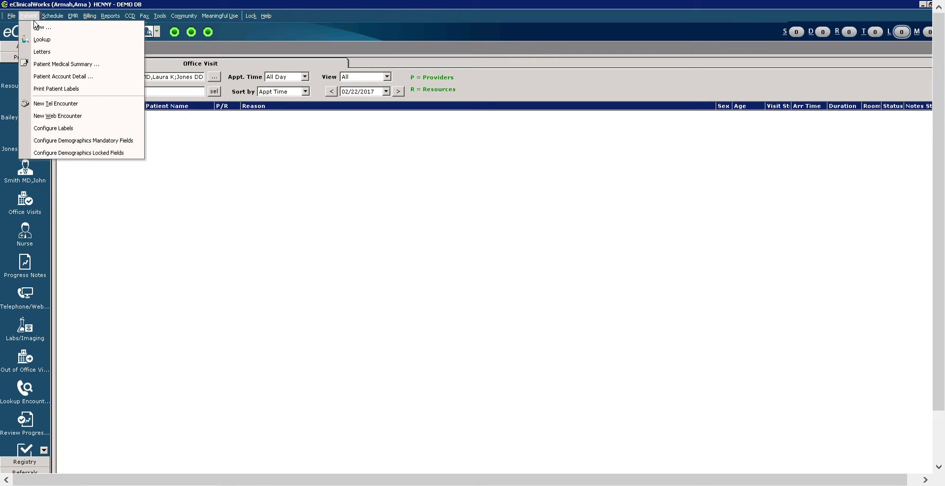
mouse_move(53, 17)
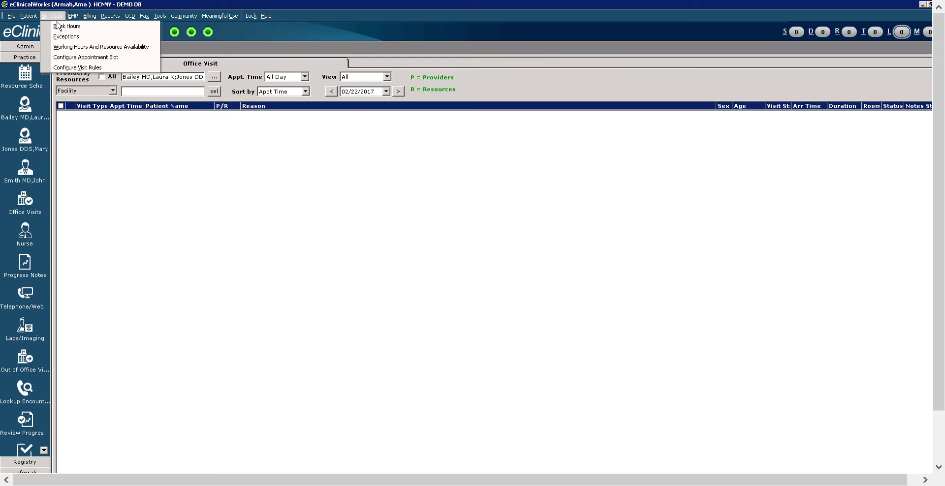
key("Right")
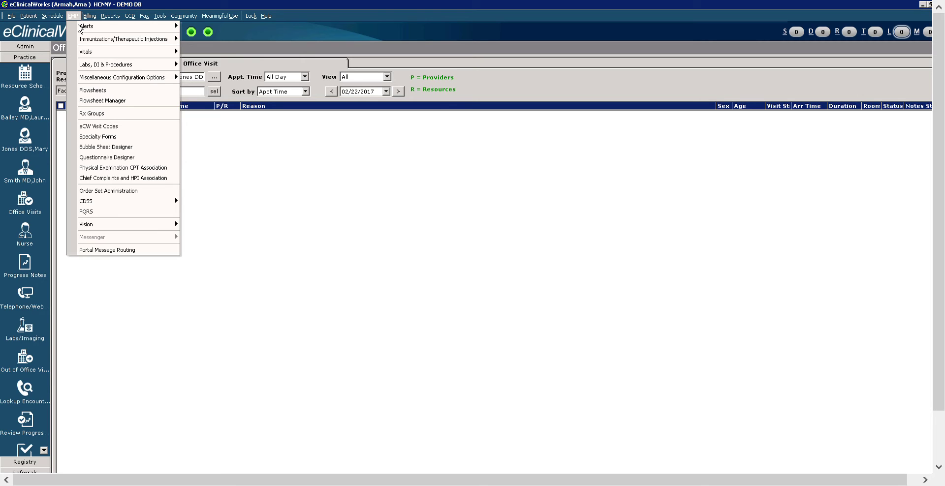
left_click(90, 15)
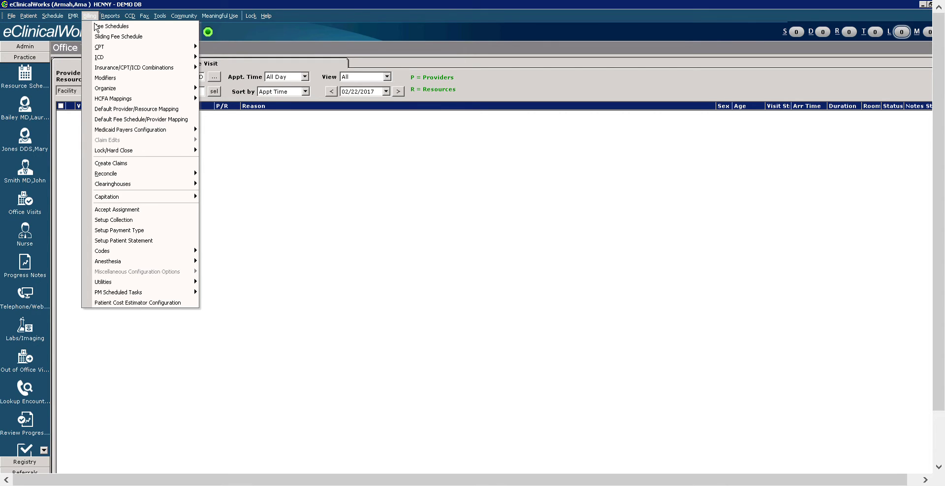
mouse_move(110, 16)
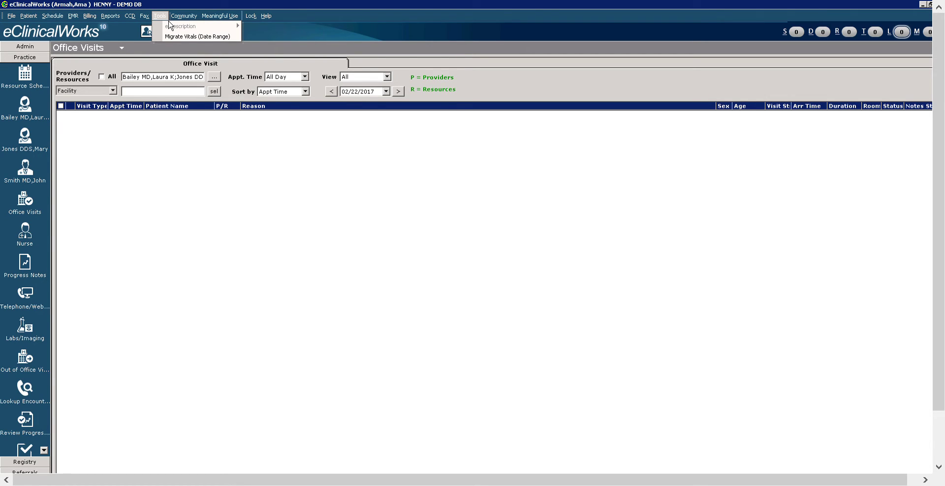
- Browse the Tools, Community and Meaningful Use menus, then show the Lock options
mouse_move(184, 17)
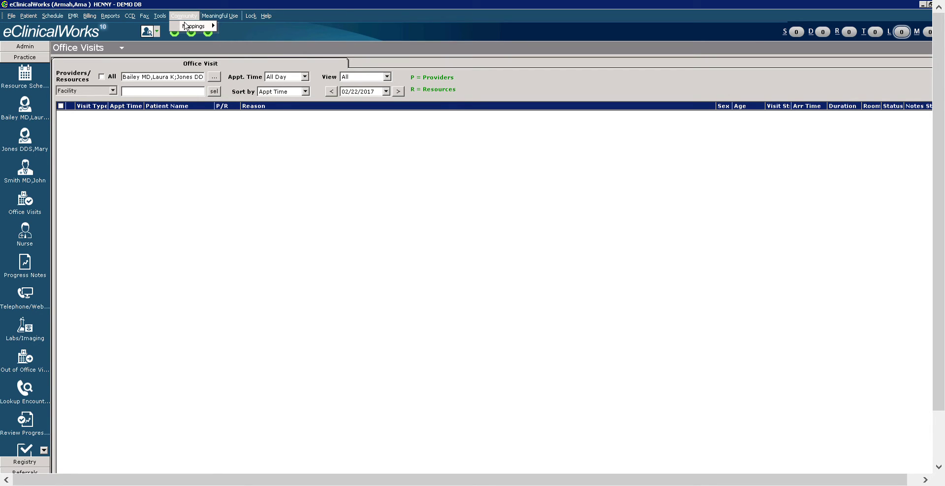
left_click(224, 18)
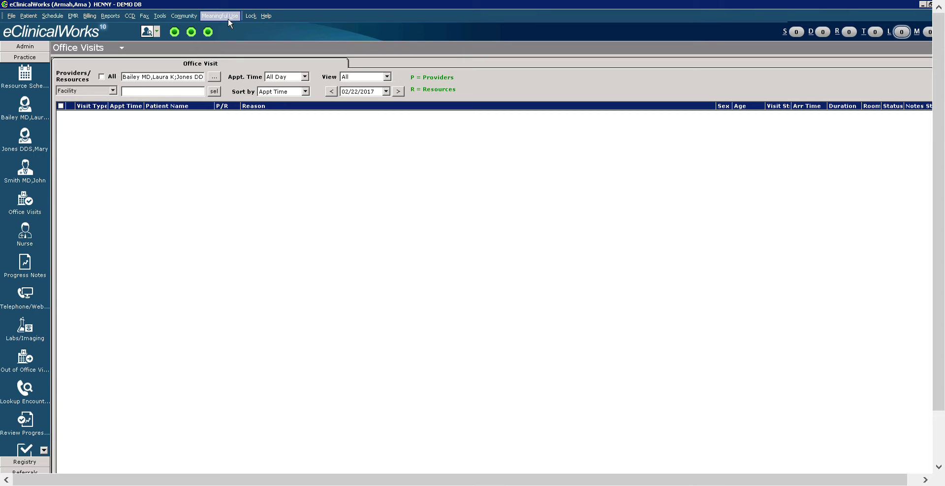
left_click(255, 18)
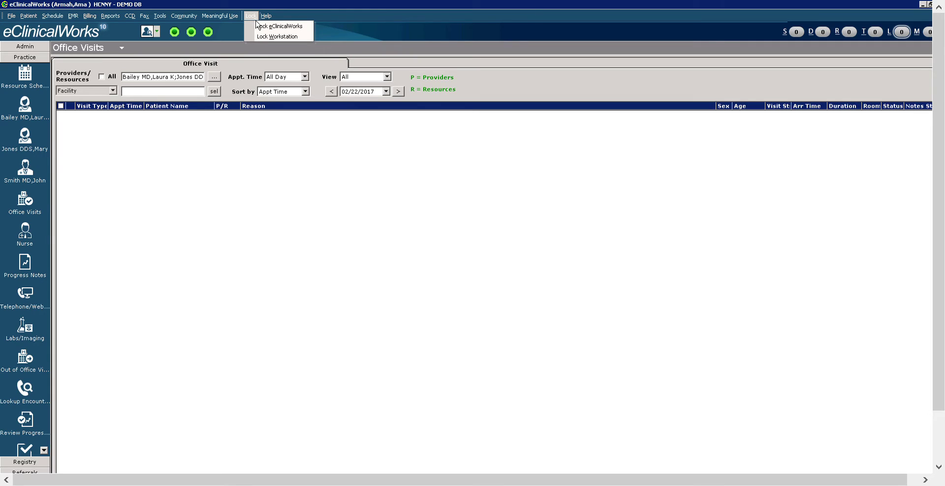
mouse_move(268, 22)
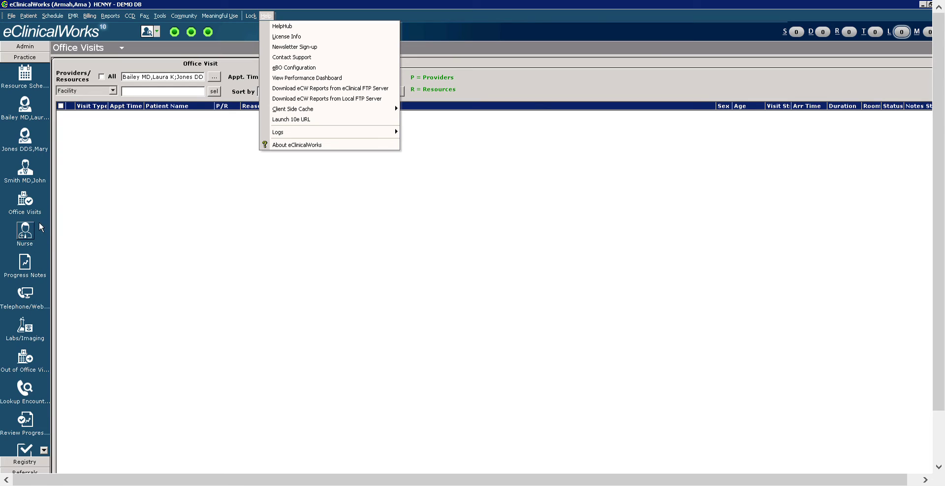
- Switch the navigation panel to the Admin section listing Providers, Staff and Resources
left_click(25, 46)
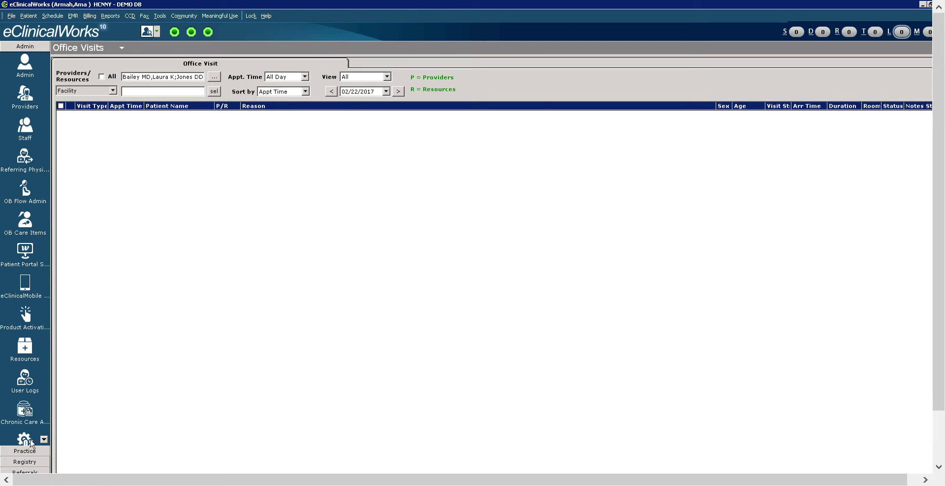
- Return the navigation panel to the Practice section with Office Visits, Nurse and Progress Notes
left_click(33, 456)
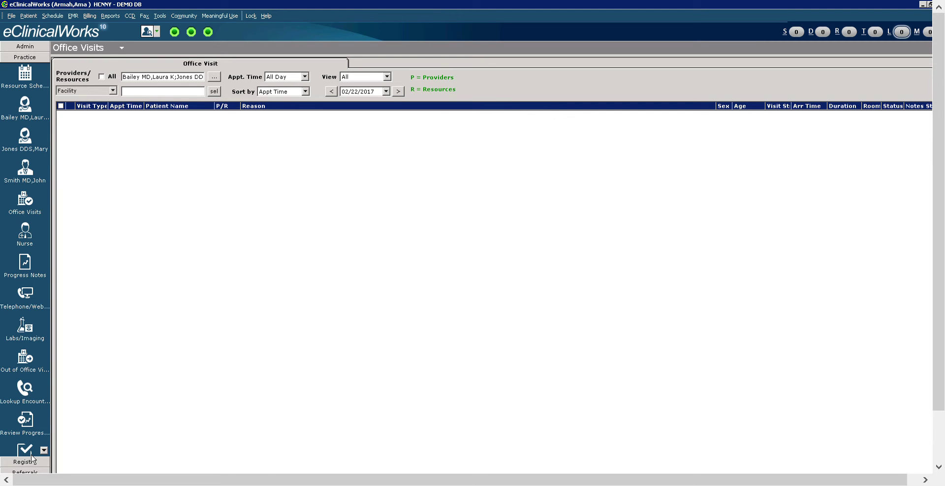
- Step through Resource Schedule, a provider's day schedule, Office Visits and Out of Office Visits, then open Patient Pre-Reg
left_click(29, 77)
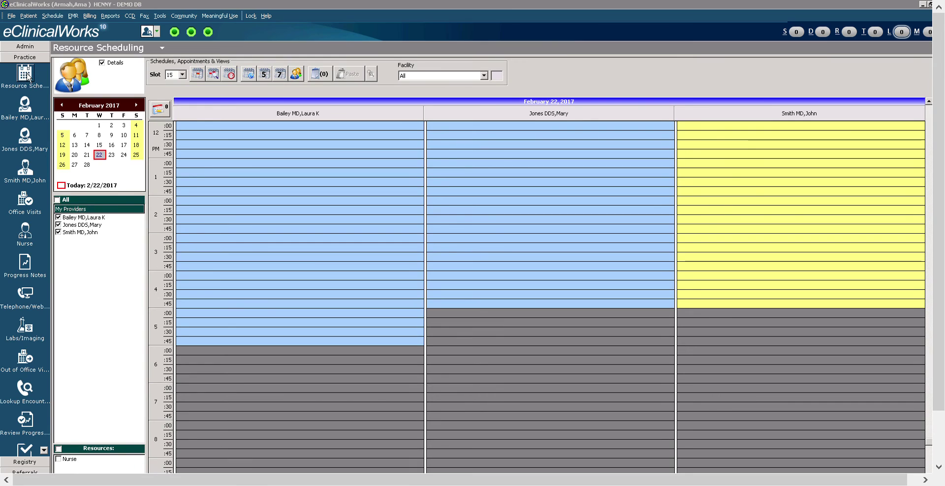
left_click(25, 104)
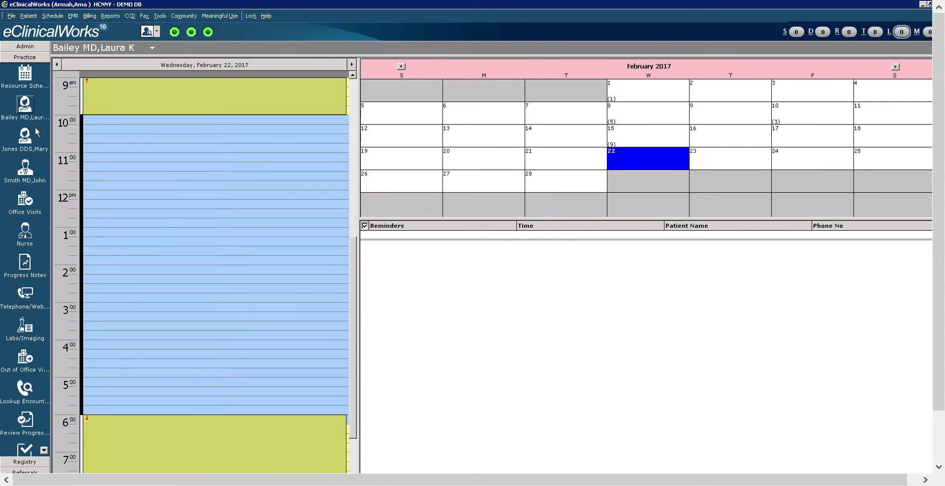
left_click(26, 212)
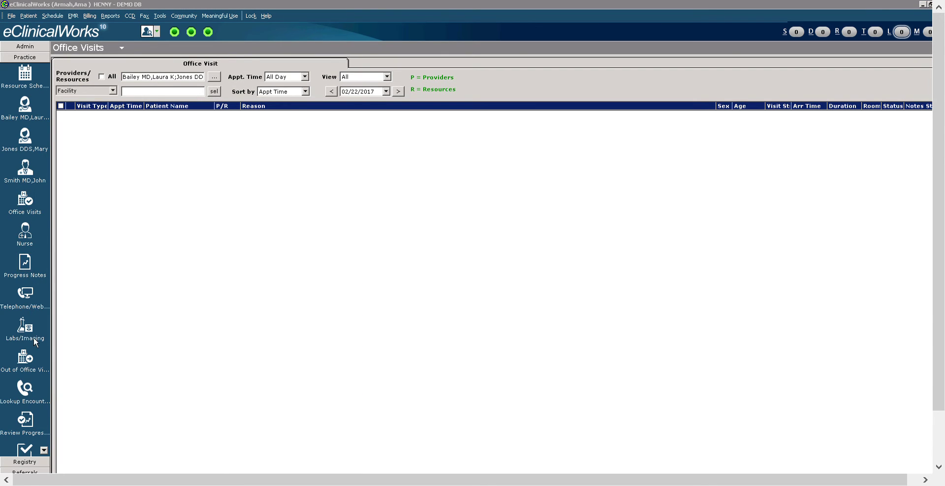
left_click(25, 362)
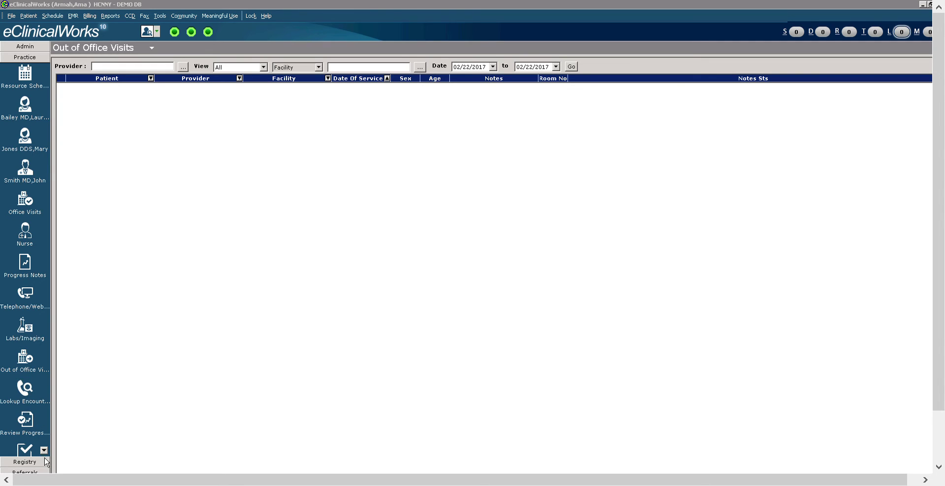
scroll(49, 459, "down", 2)
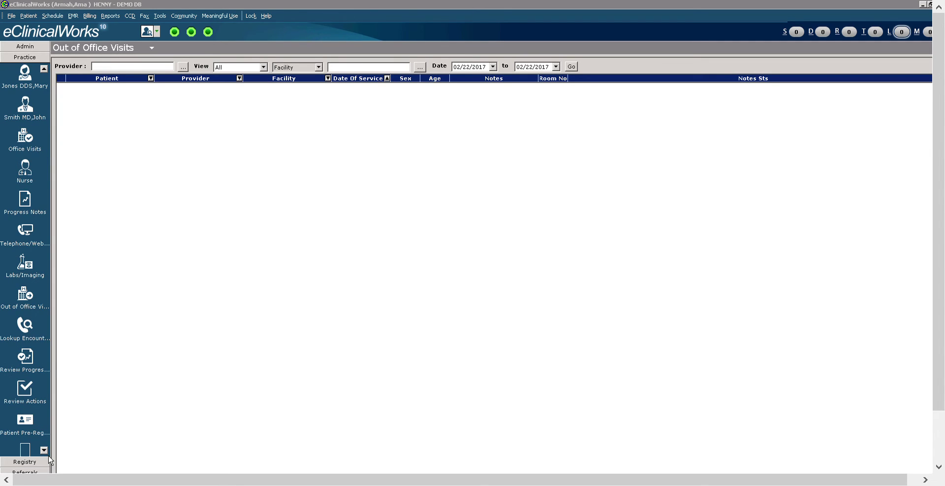
left_click(27, 427)
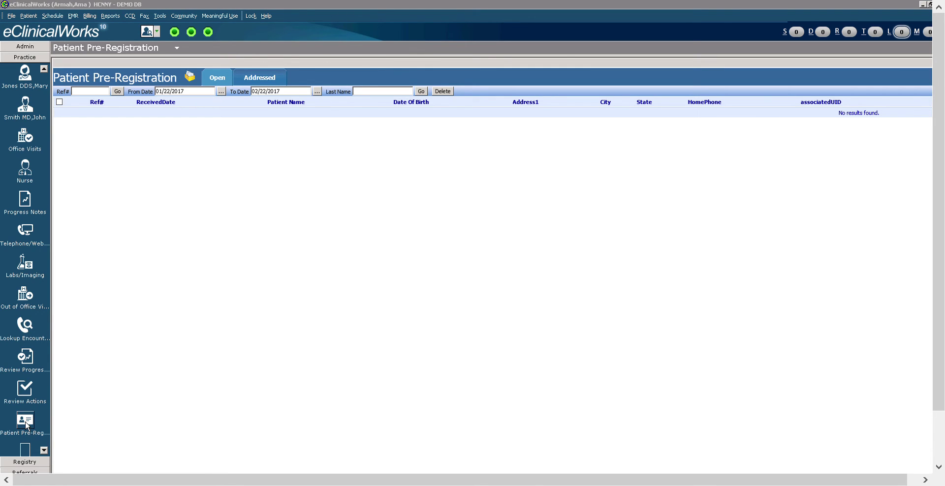
- Expand the Registry group and open the Chronic Care Reports form
left_click(26, 463)
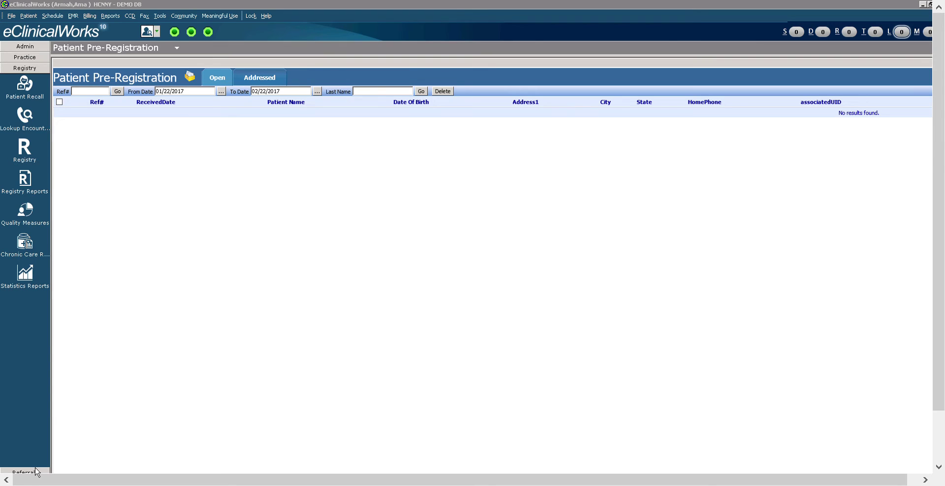
left_click(26, 243)
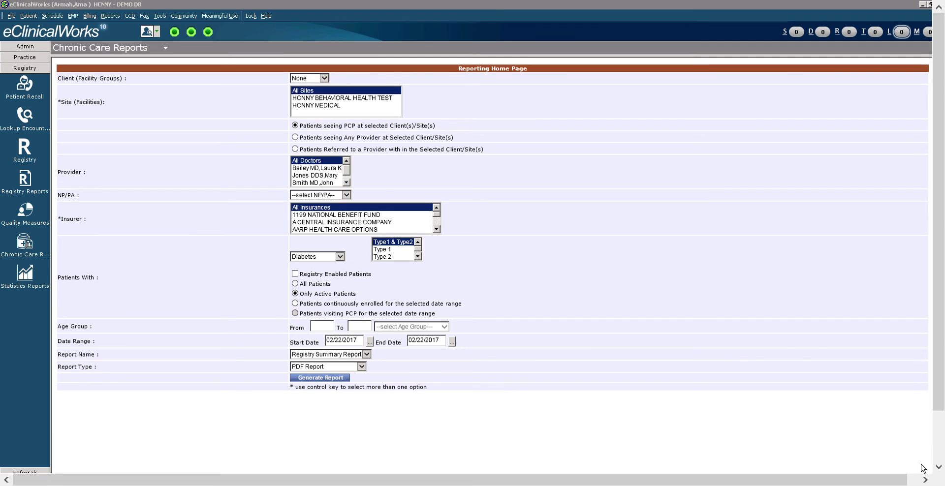
- Expand the Referrals group, then the Messages group, in the left navigation panel
scroll(934, 479, "down", 2)
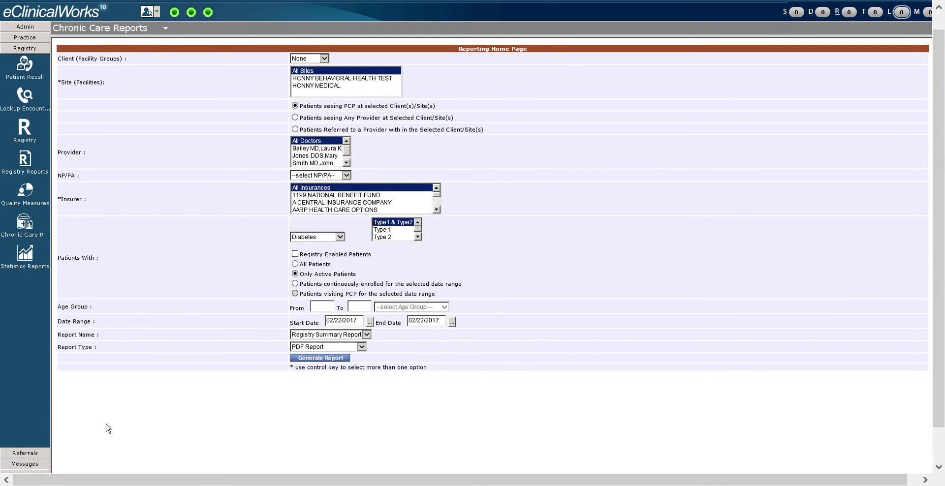
left_click(23, 456)
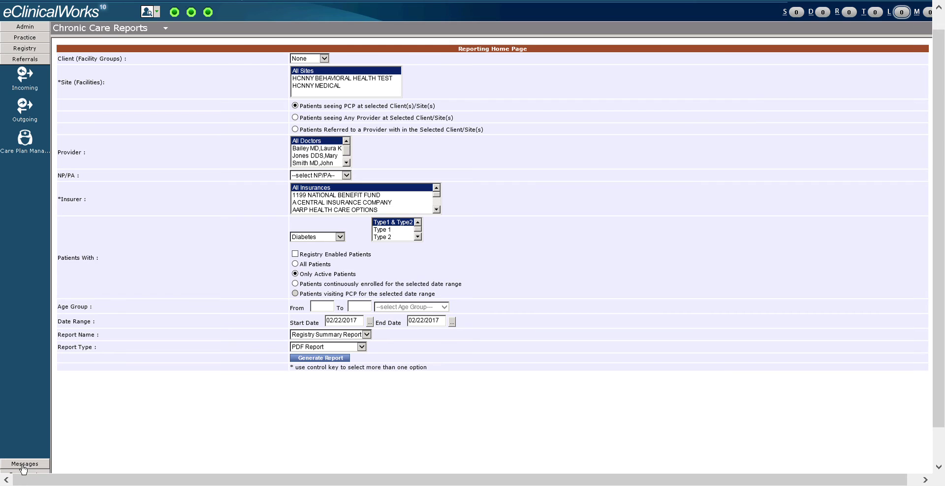
left_click(22, 467)
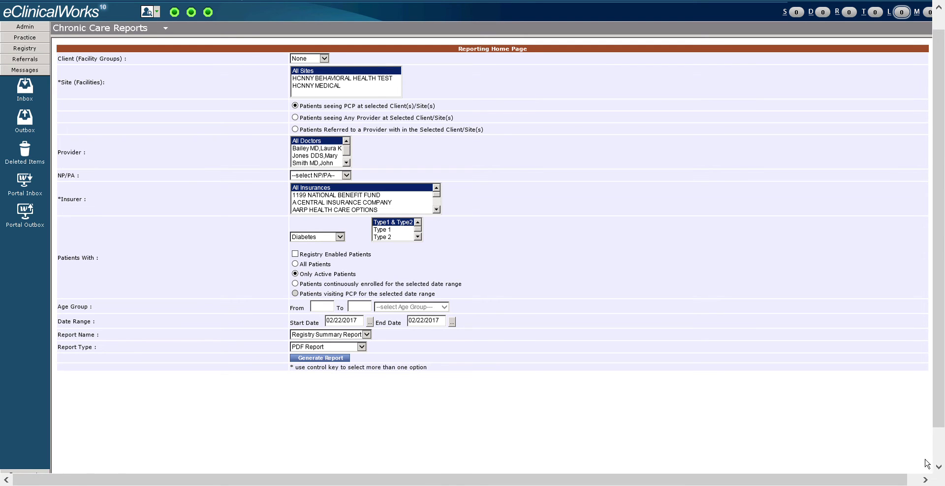
left_click(939, 468)
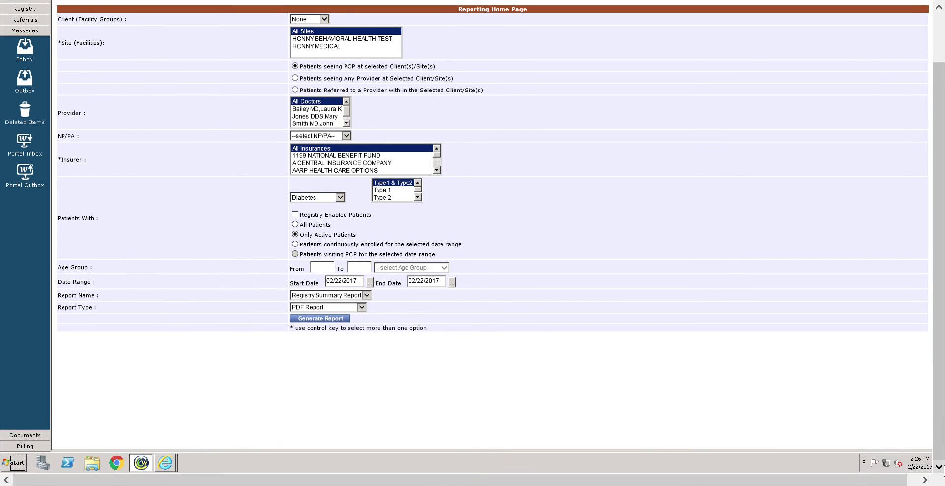
- Expand the Documents group to list Fax Outbox, Fax Inbox, Prescriptions, eCliniForms and Transcriptions
left_click(23, 436)
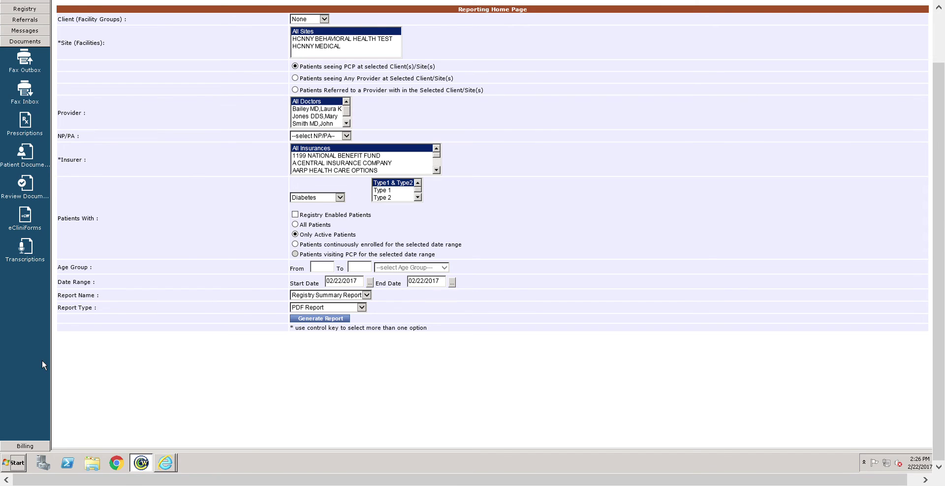
- Open the Claims search screen from the Billing group, passing through Encounters
left_click(33, 448)
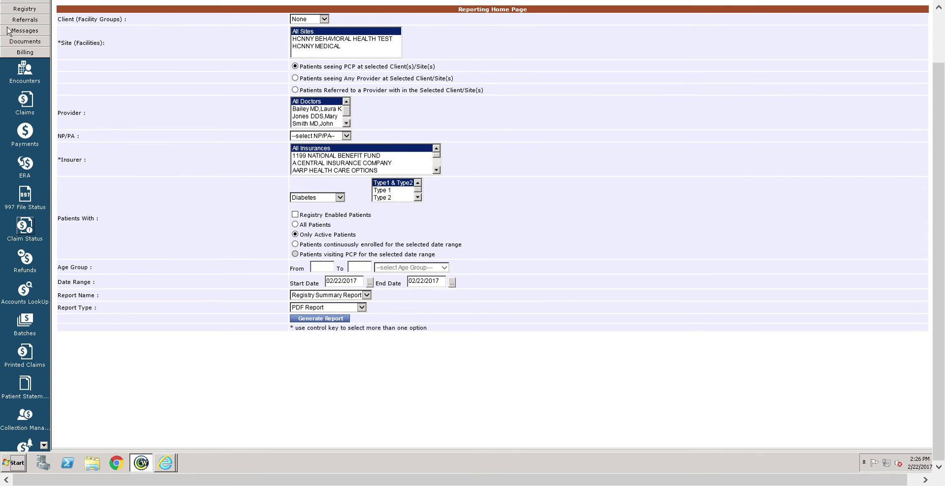
left_click(28, 82)
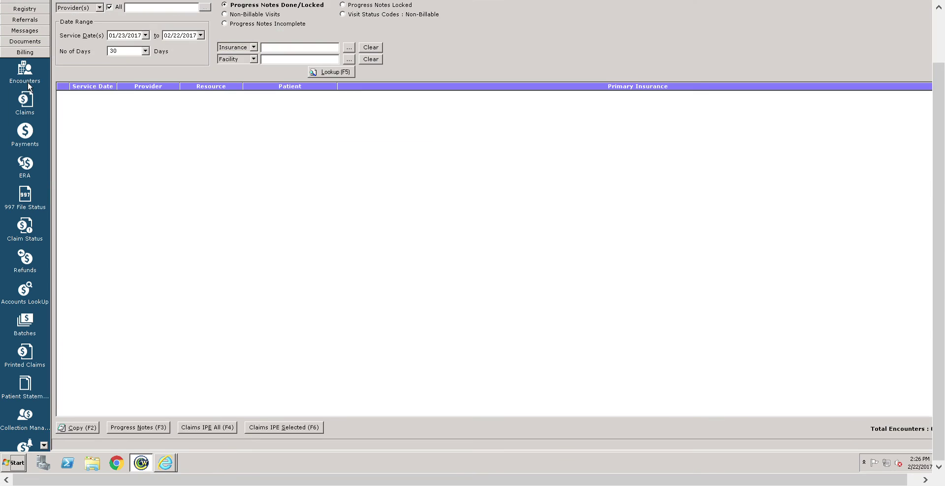
left_click(33, 109)
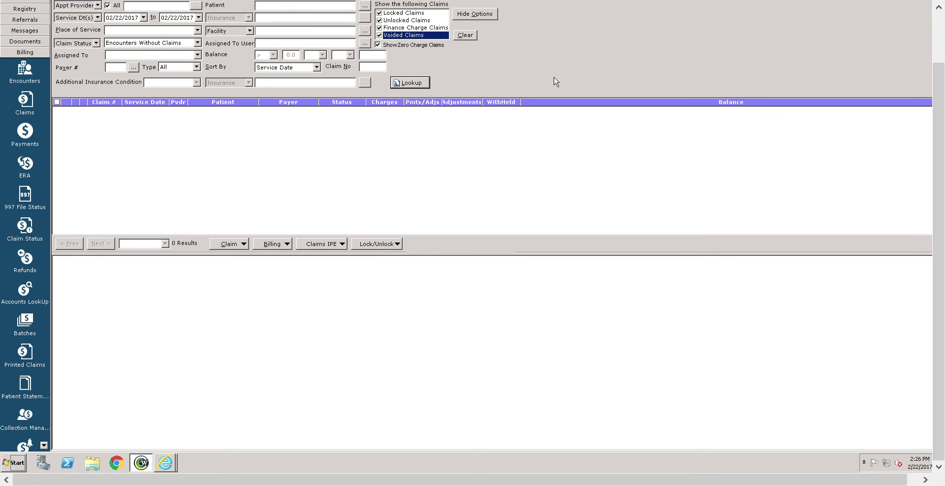
- Scroll the window back to the top and expand the Practice group again
left_click(940, 8)
left_click(939, 8)
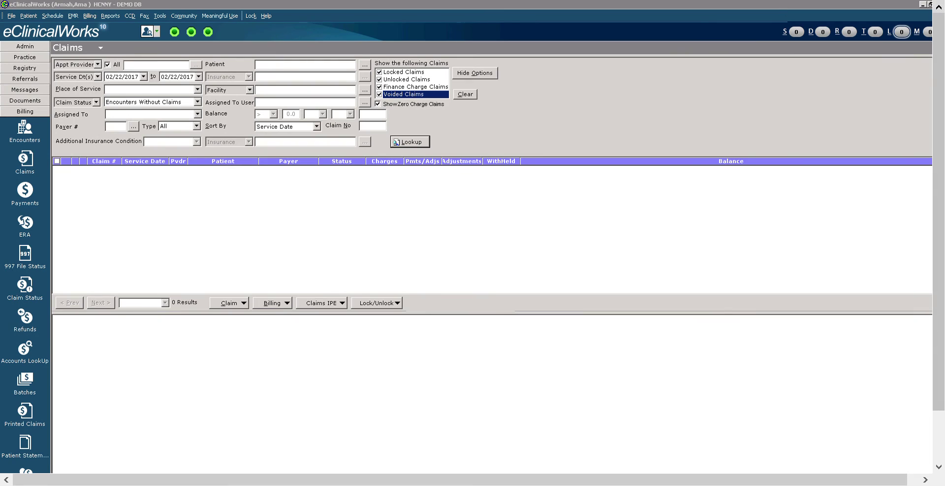
left_click(25, 58)
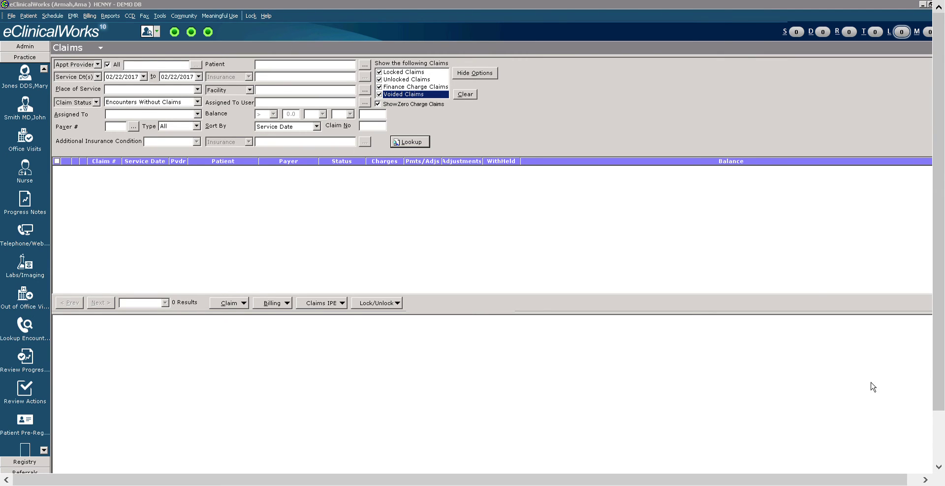
left_click(925, 480)
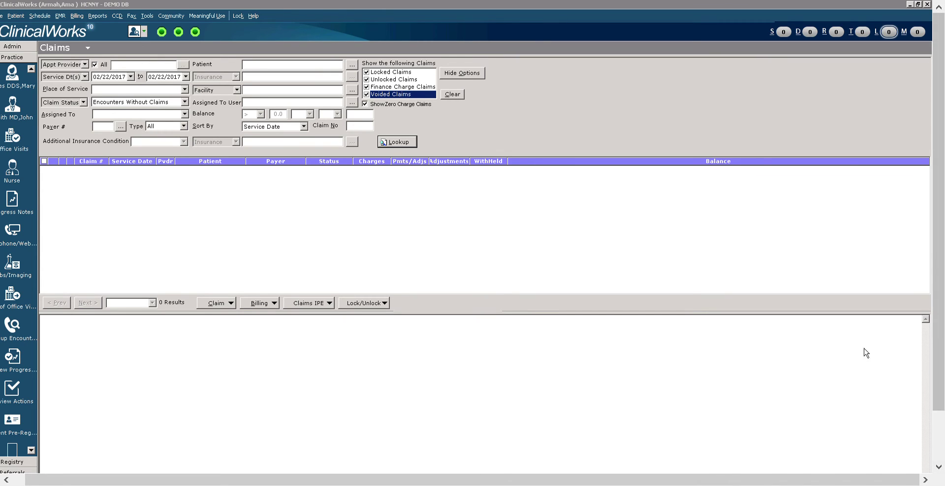
left_click(911, 34)
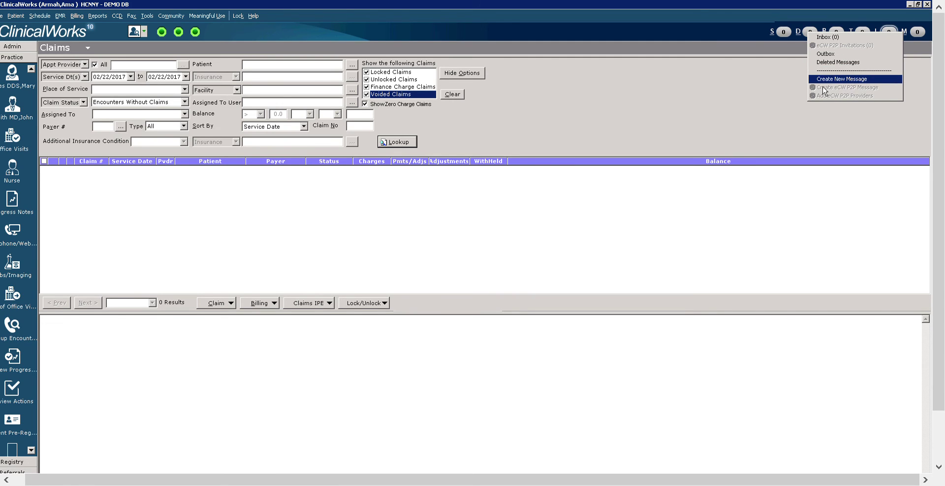
left_click(926, 82)
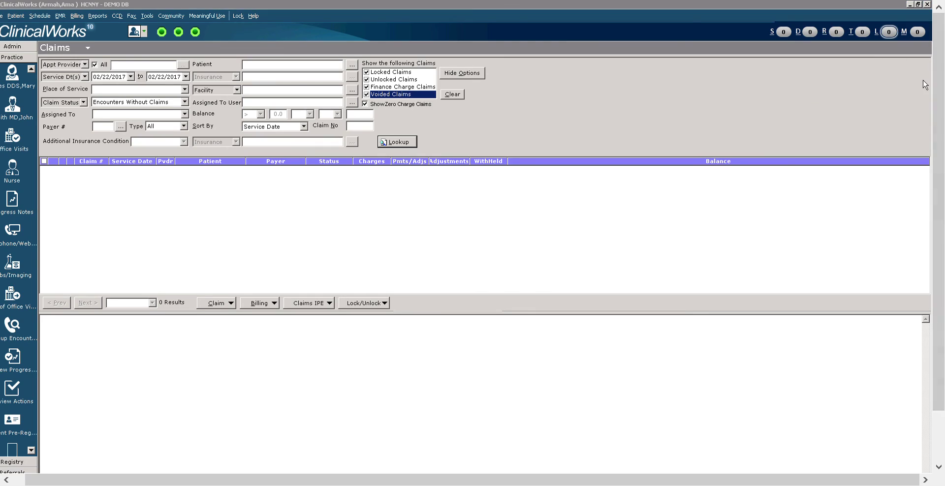
- Preview the L jellybean's labs and imaging menu, close it, and show the T telephone menu
left_click(881, 39)
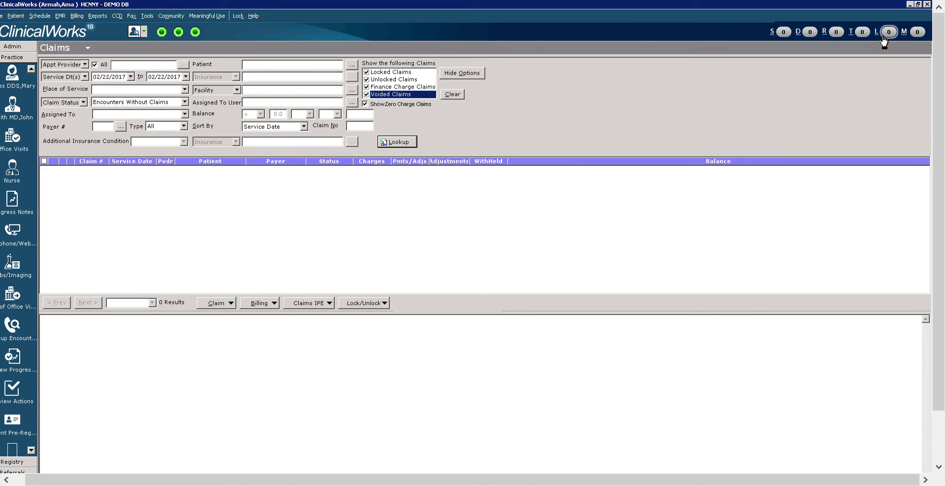
left_click(883, 40)
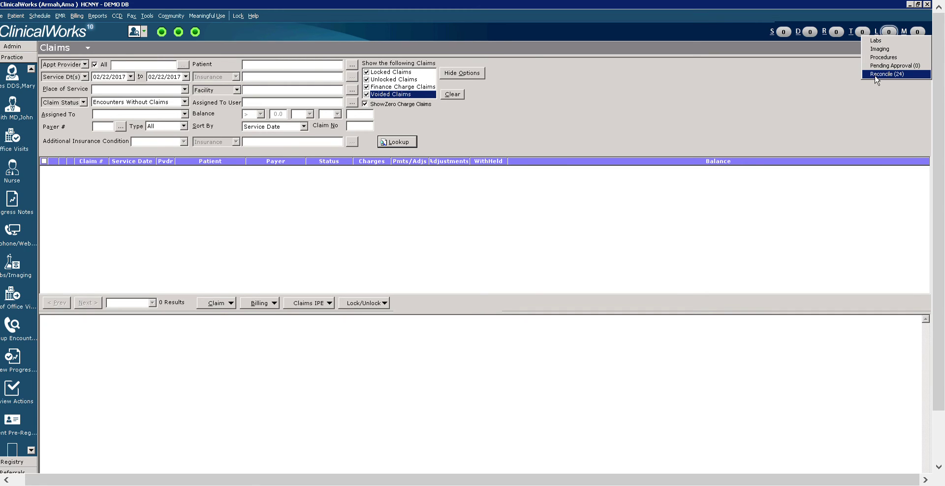
left_click(855, 41)
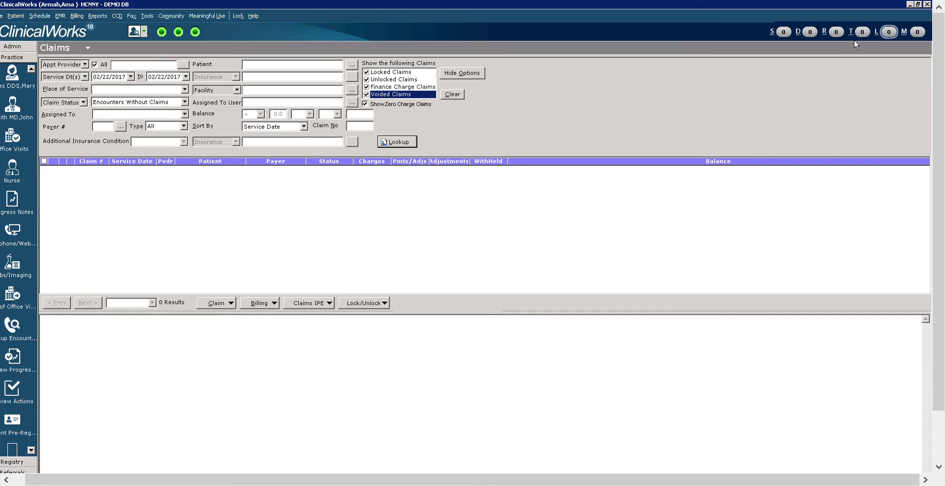
left_click(855, 36)
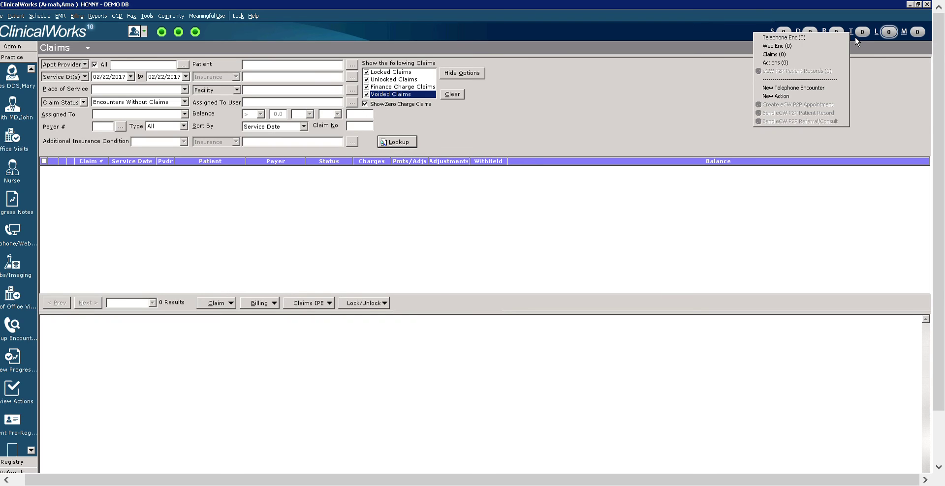
- Close the telephone menu and show the referrals menu with Incoming and Outgoing at 0
left_click(730, 63)
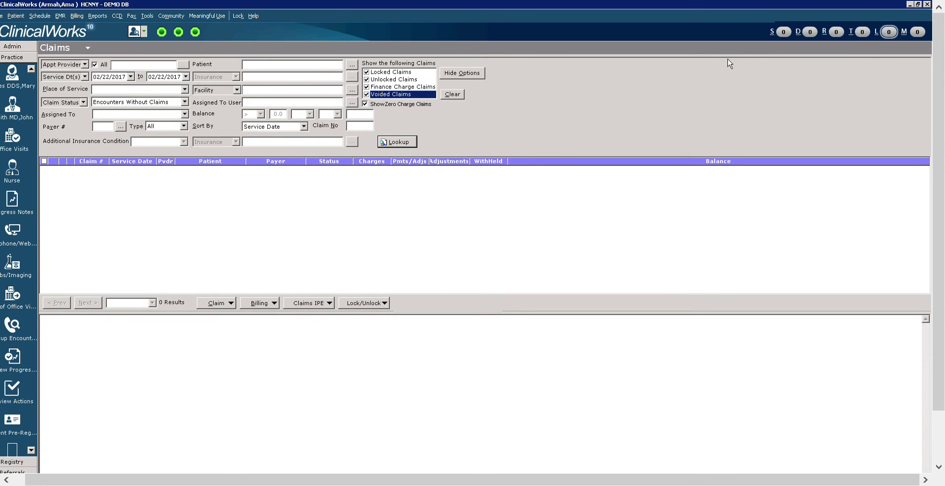
left_click(833, 36)
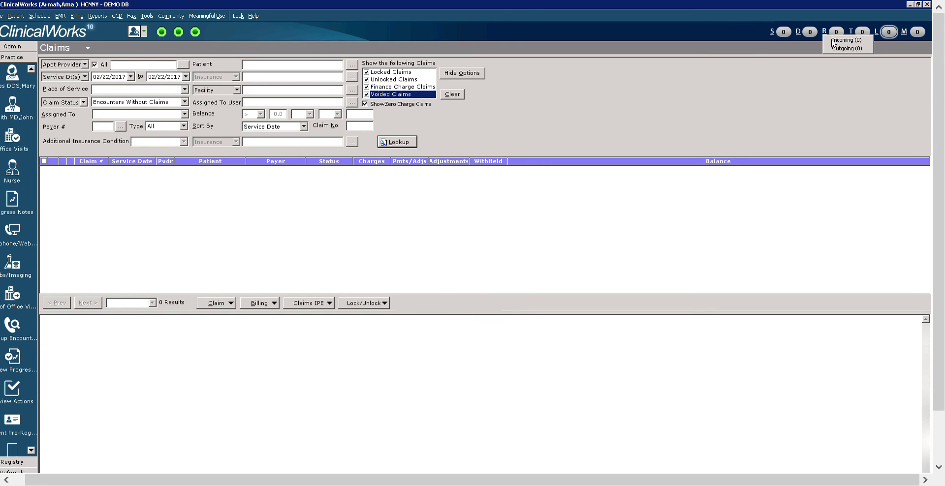
- Preview the D fax and S shortcut menus, then open the Messages Inbox via the M jellybean
left_click(806, 37)
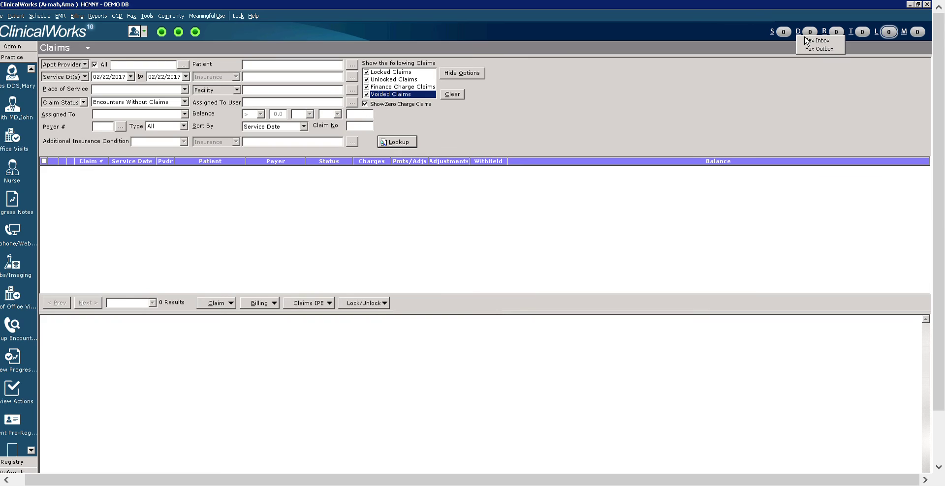
left_click(776, 37)
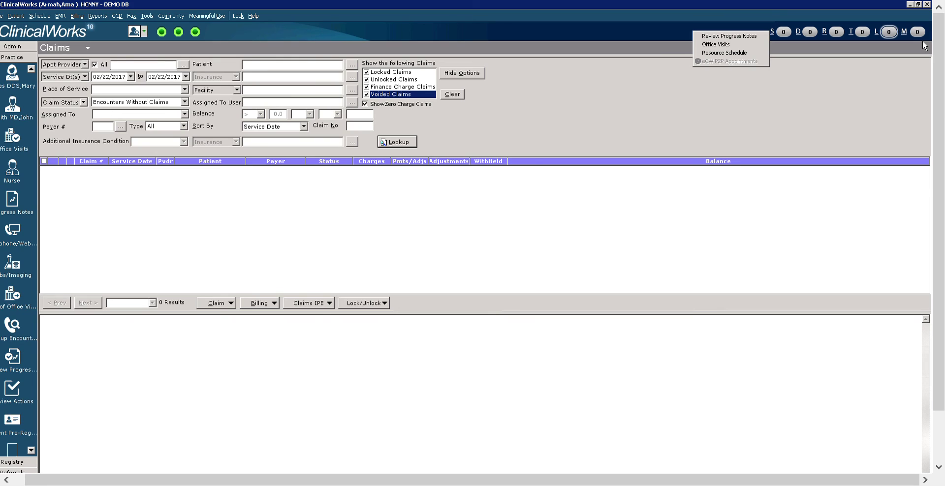
left_click(918, 31)
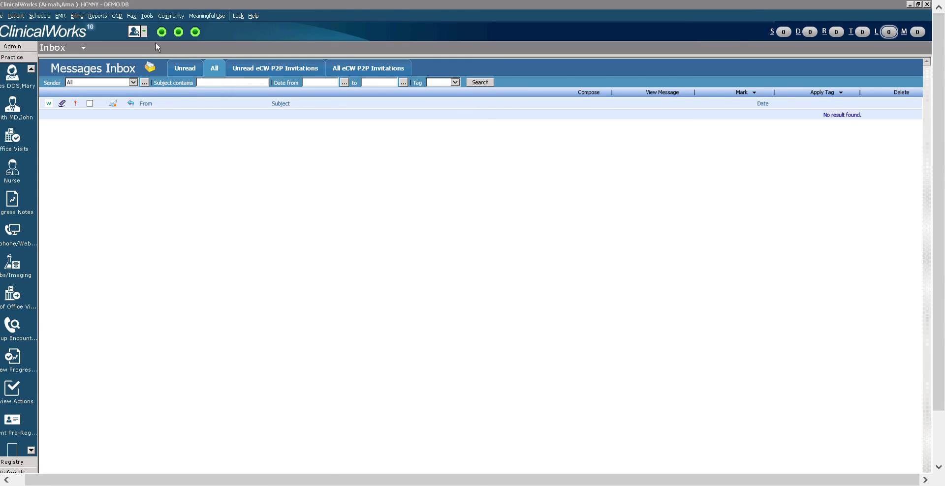
left_click(4, 16)
- Look over the File menu's Patient options, then open Patient Lookup from the toolbar dropdown
key("Right")
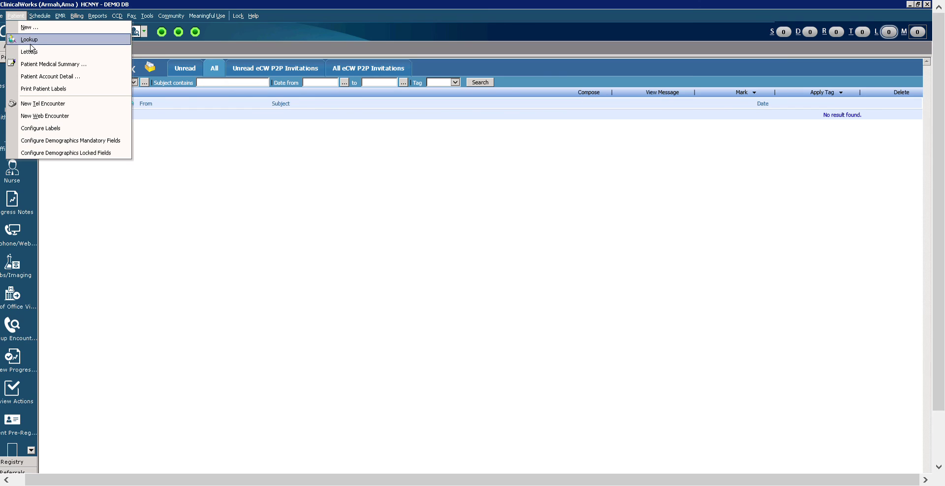
left_click(319, 190)
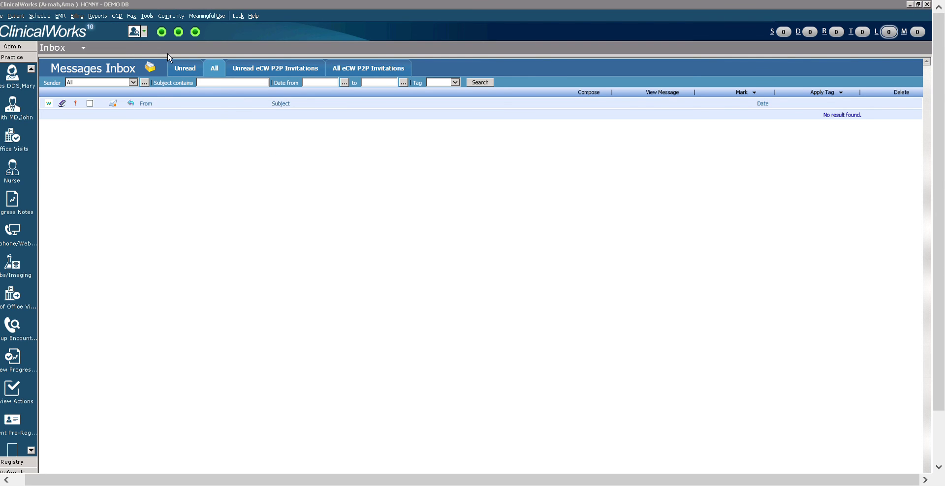
left_click(146, 32)
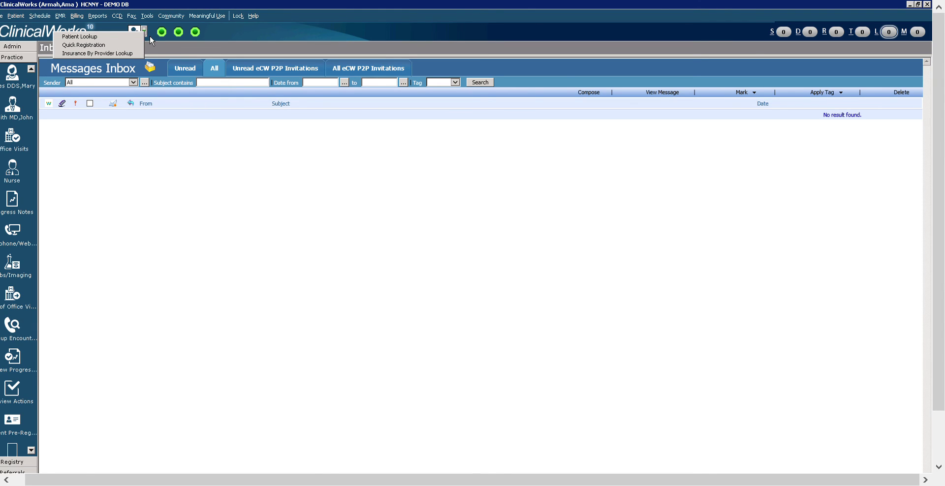
left_click(105, 44)
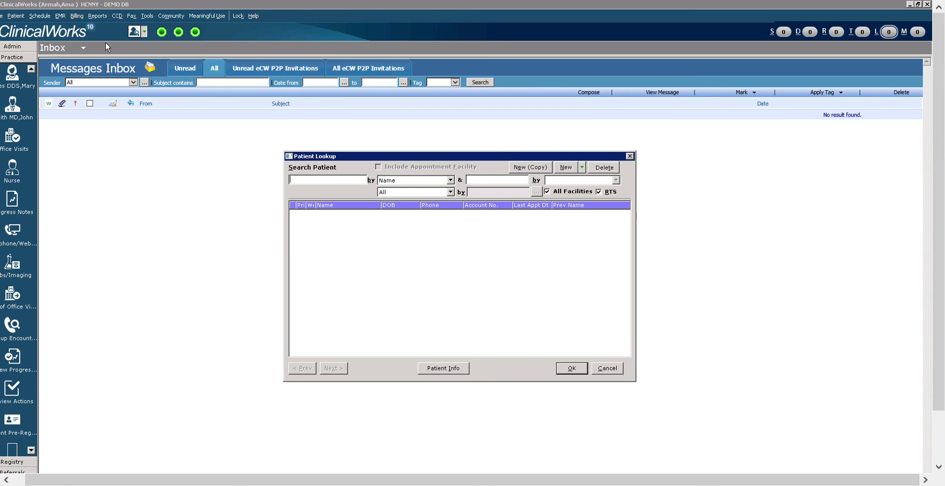
- Search patients by surname with the field kept on Name, and open the third match's Patient Hub
type("Mouse")
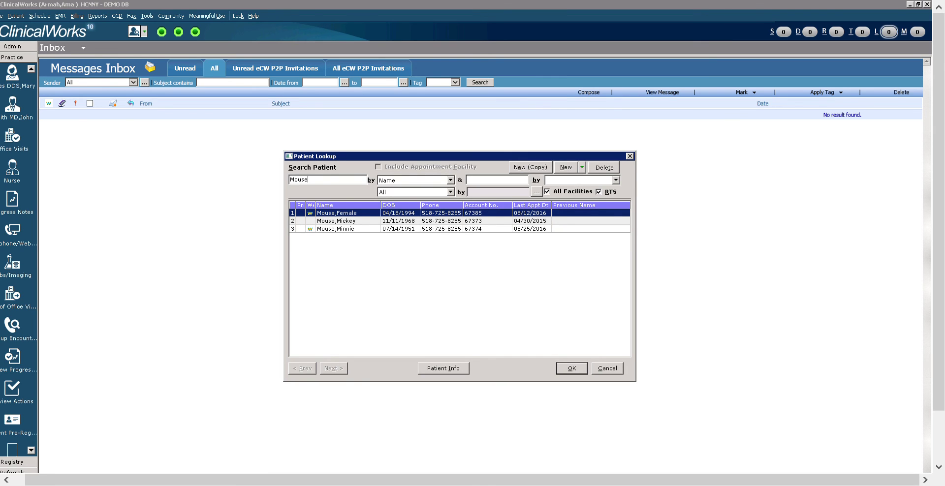
left_click(342, 230)
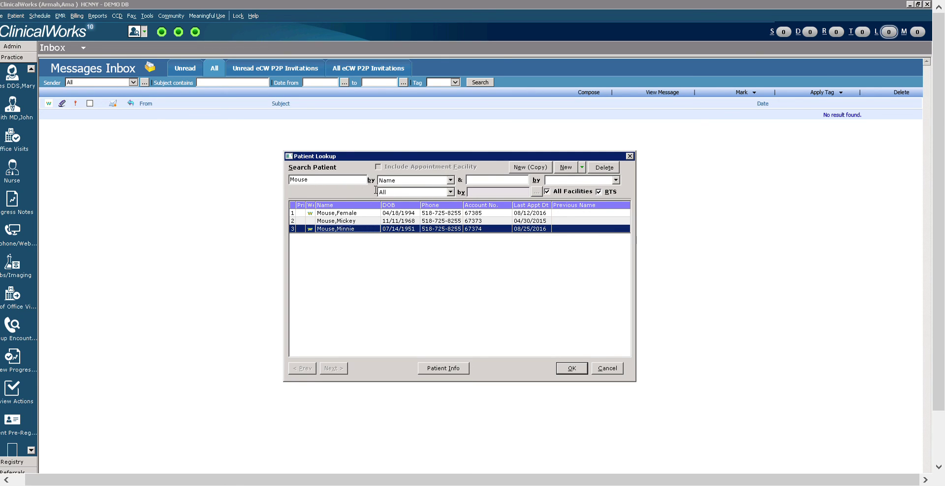
left_click(450, 180)
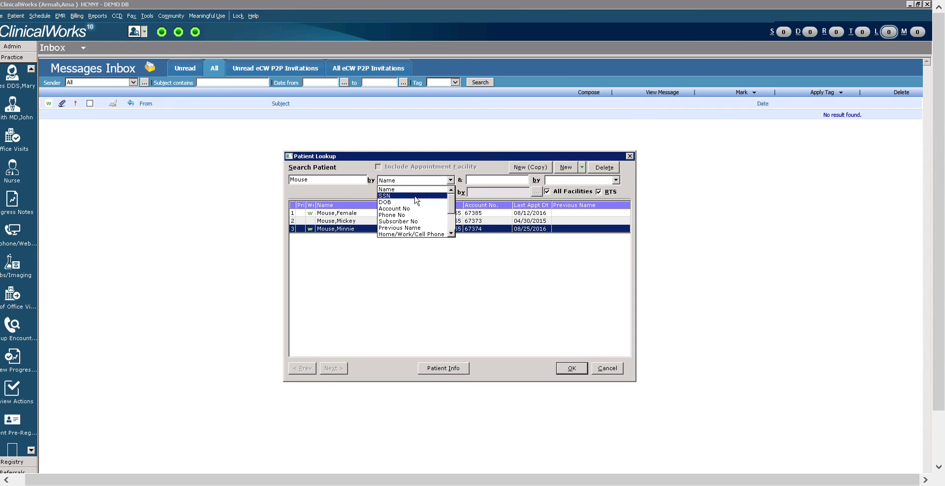
key("Escape")
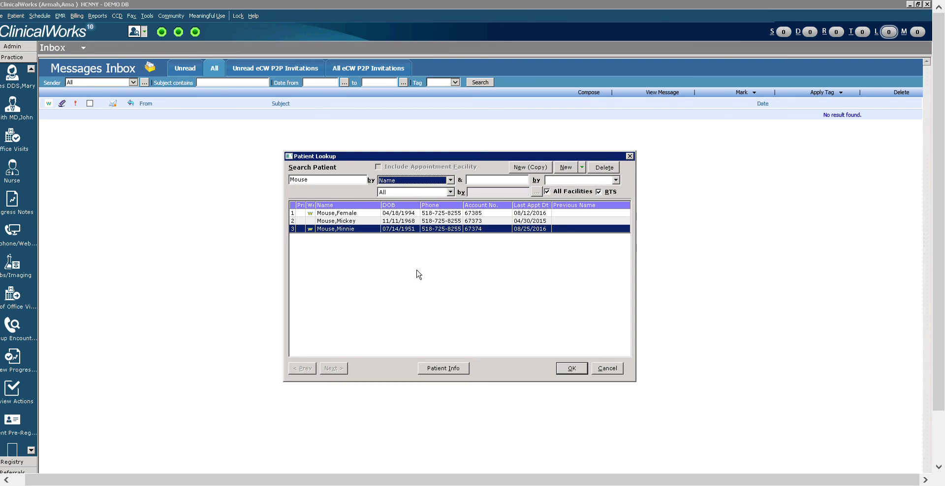
left_click(574, 371)
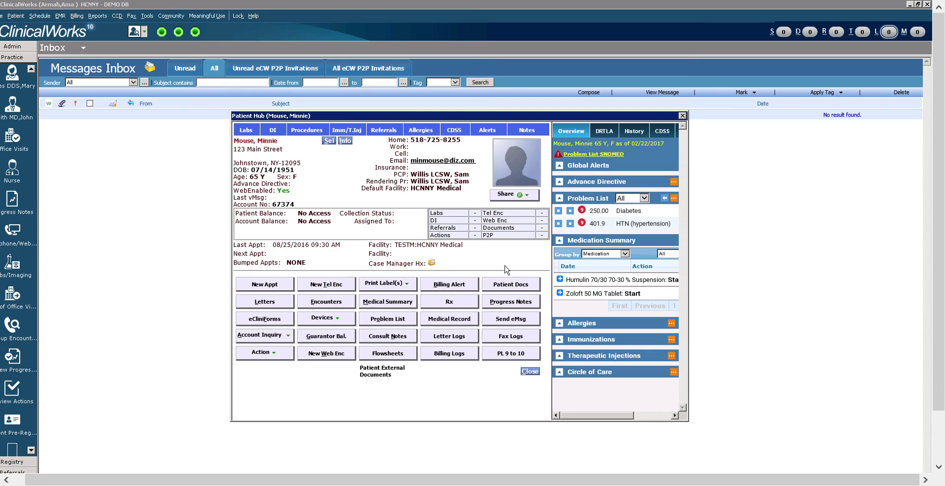
- Open the 08/25/2016 diabetic check progress note and hide the left navigation bar to widen it
left_click(510, 302)
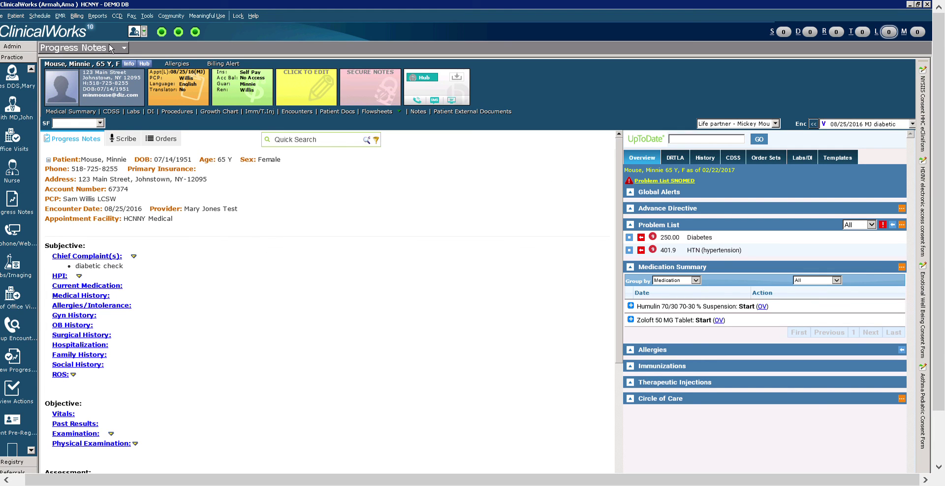
left_click(167, 34)
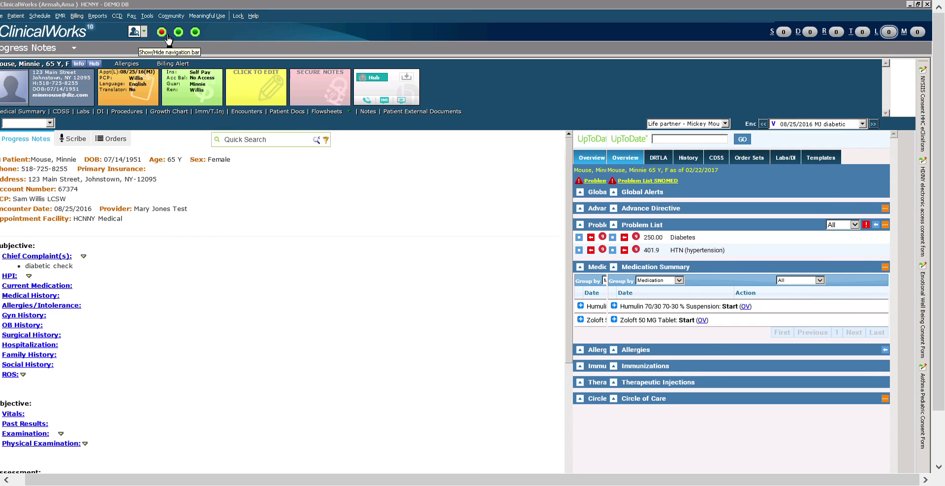
left_click(167, 35)
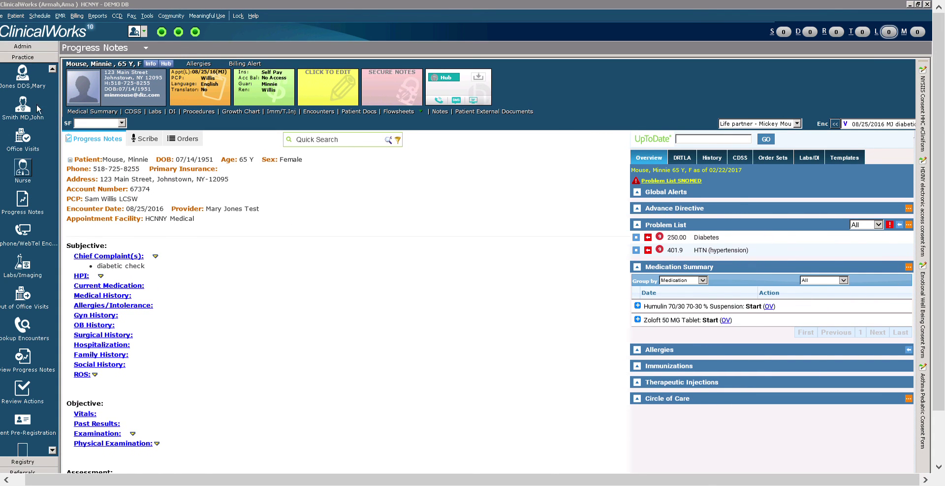
left_click(167, 35)
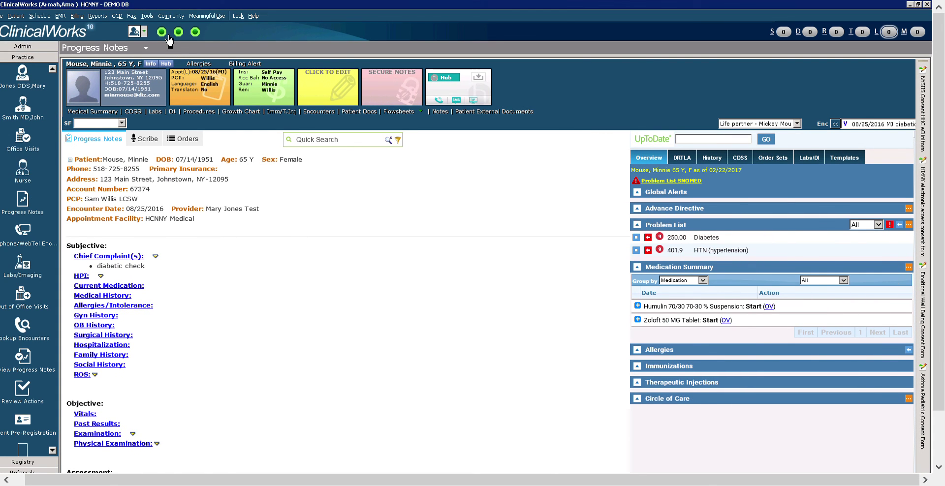
left_click(167, 35)
left_click(163, 32)
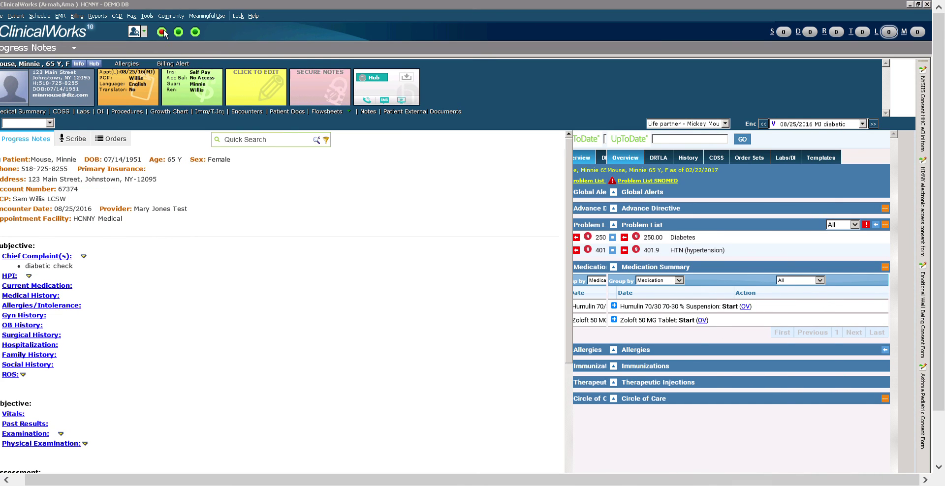
left_click(167, 34)
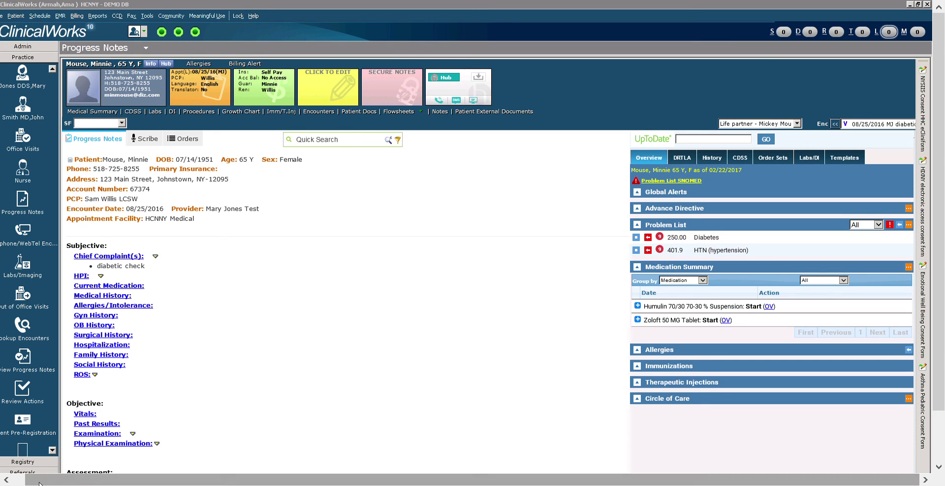
left_click(7, 481)
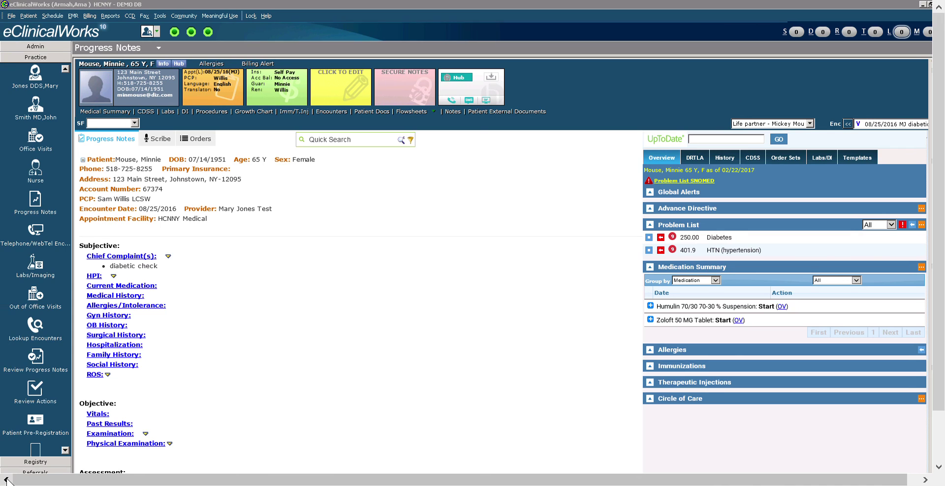
- Exit eClinicalWorks through the File menu and confirm Yes in the exit dialog
left_click(12, 15)
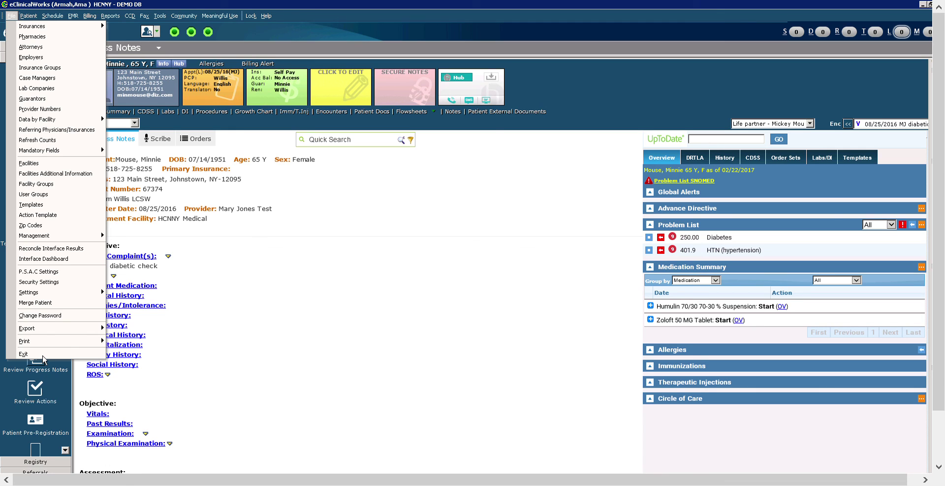
left_click(926, 480)
left_click(929, 481)
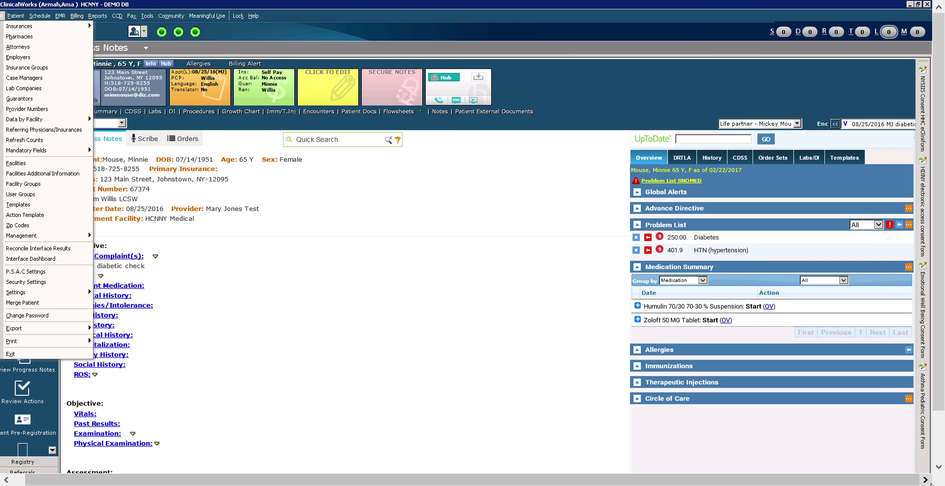
left_click(927, 4)
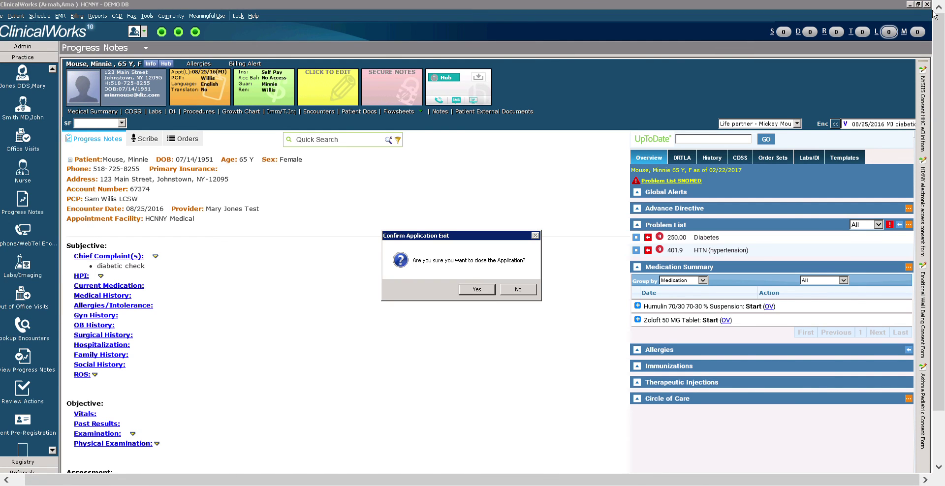
left_click(478, 291)
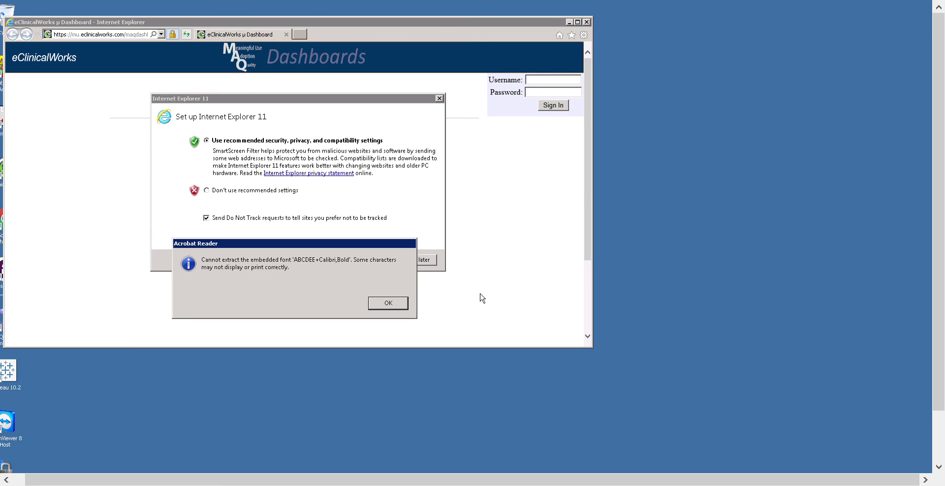
- Dismiss the Acrobat Reader font warning twice and accept the recommended Internet Explorer 11 setup settings
left_click(393, 303)
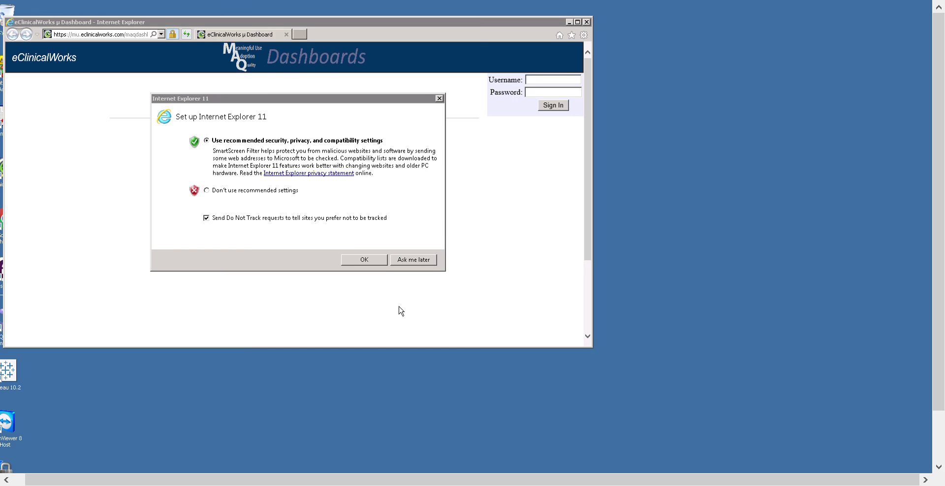
left_click(375, 263)
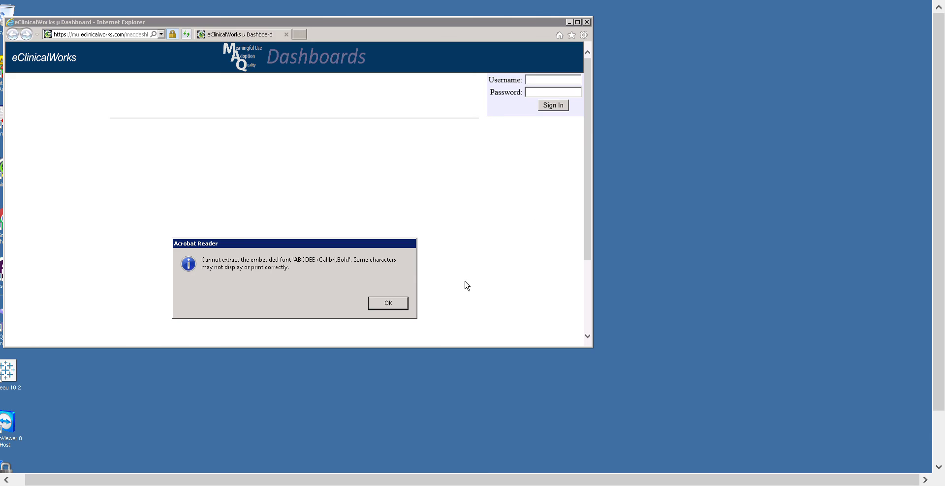
left_click(398, 304)
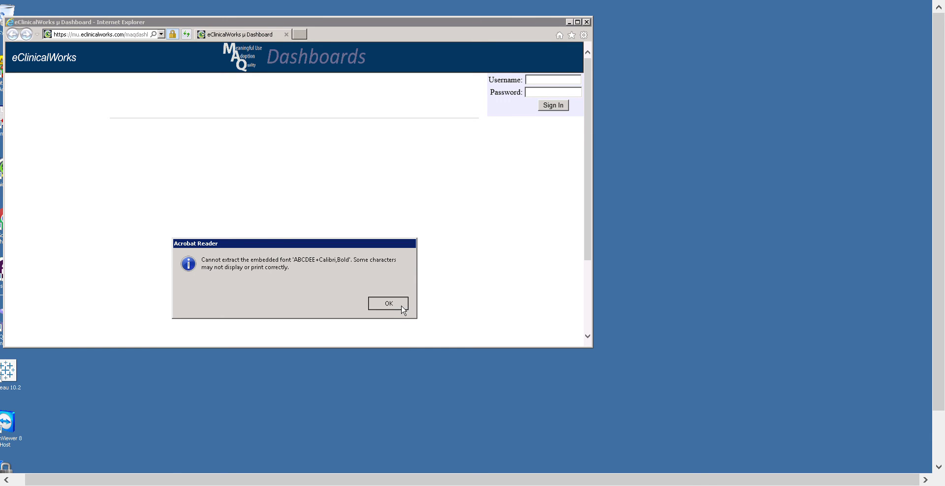